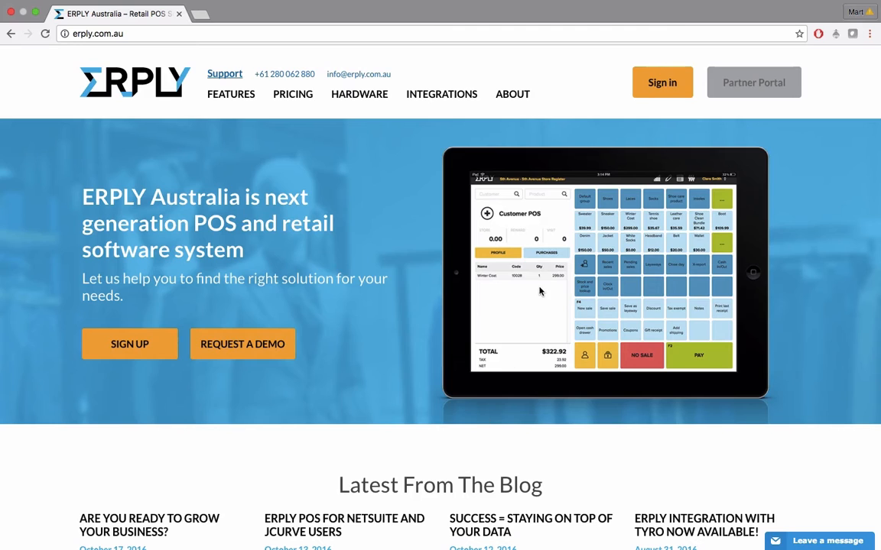
Follow the Sign in link on erply.com.au to reach the back office login page
left_click(655, 88)
left_click(355, 34)
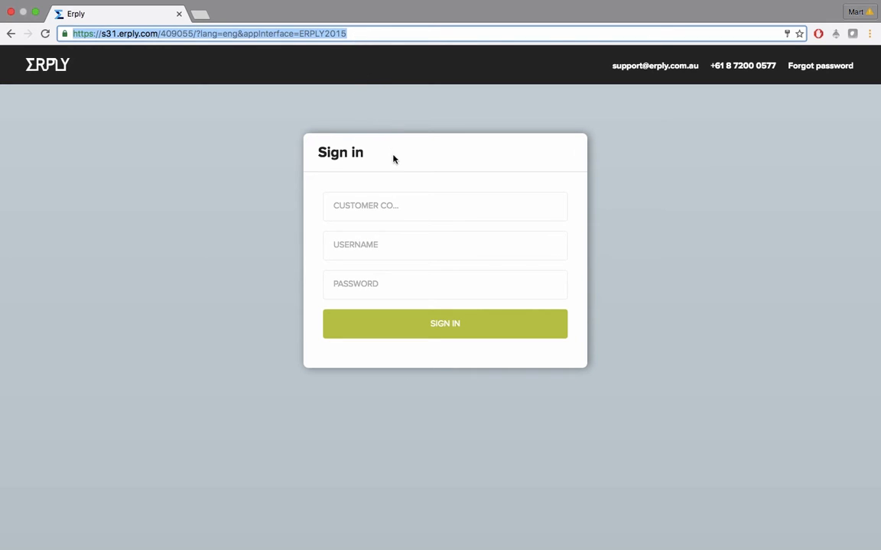
Enter the account's customer code, username and password, then sign in
left_click(426, 214)
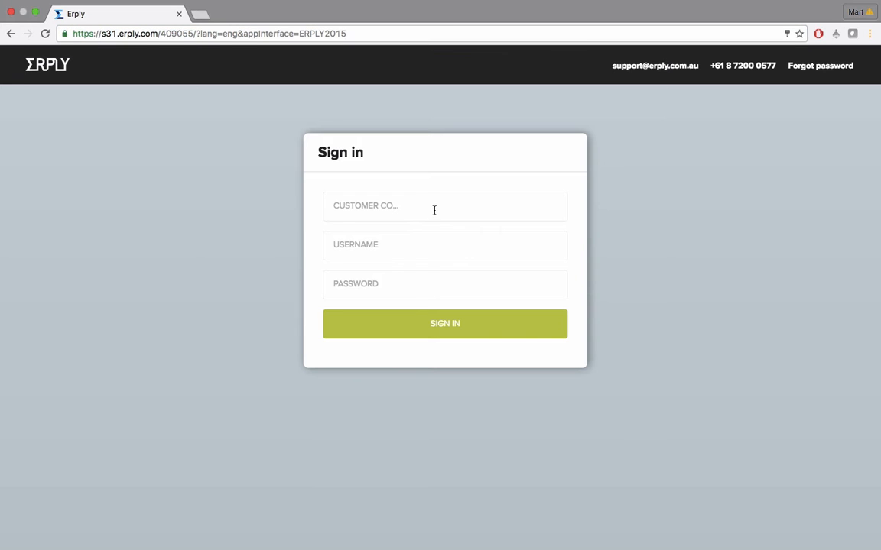
type("409055")
key("Tab")
type("training")
key("Tab")
type("••••••••")
left_click(454, 325)
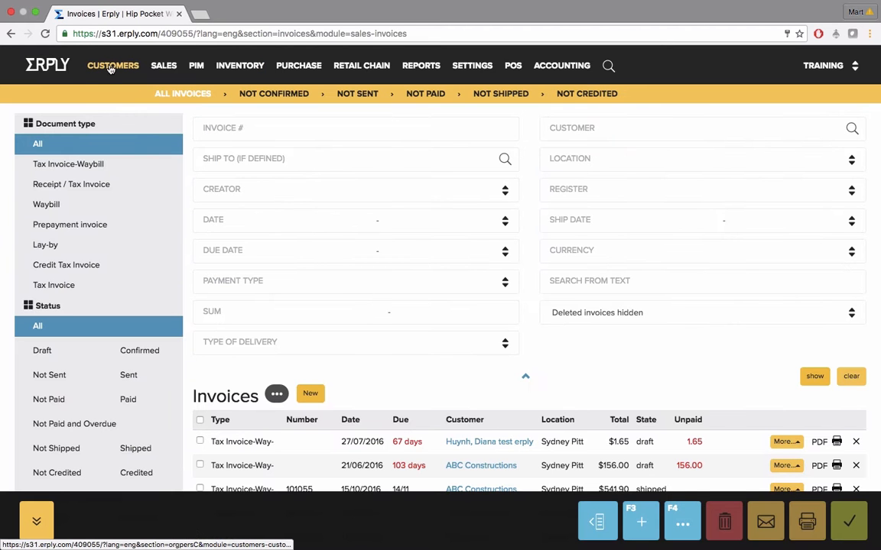
Bring up the CUSTOMERS dropdown in the top menu bar
mouse_move(111, 69)
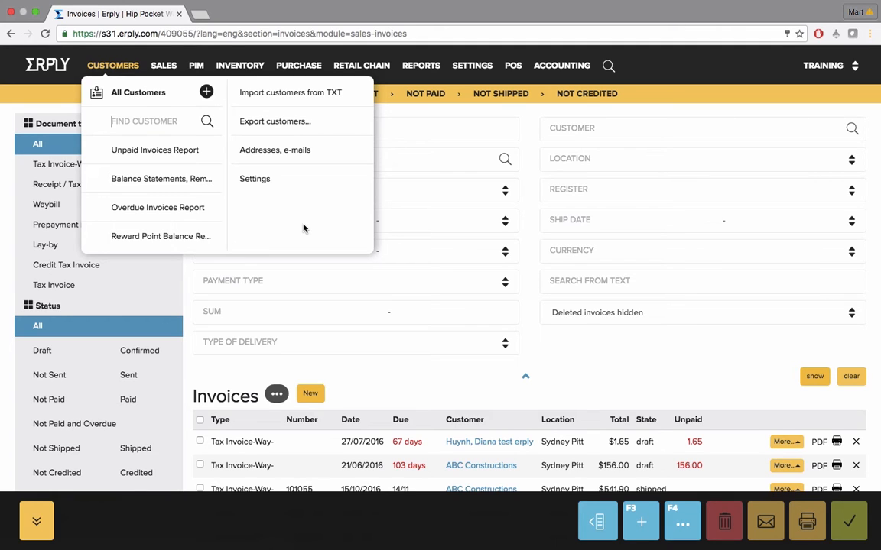
Open All Customers and review its name/phone/e-mail, loyalty card, address and group filters
left_click(142, 95)
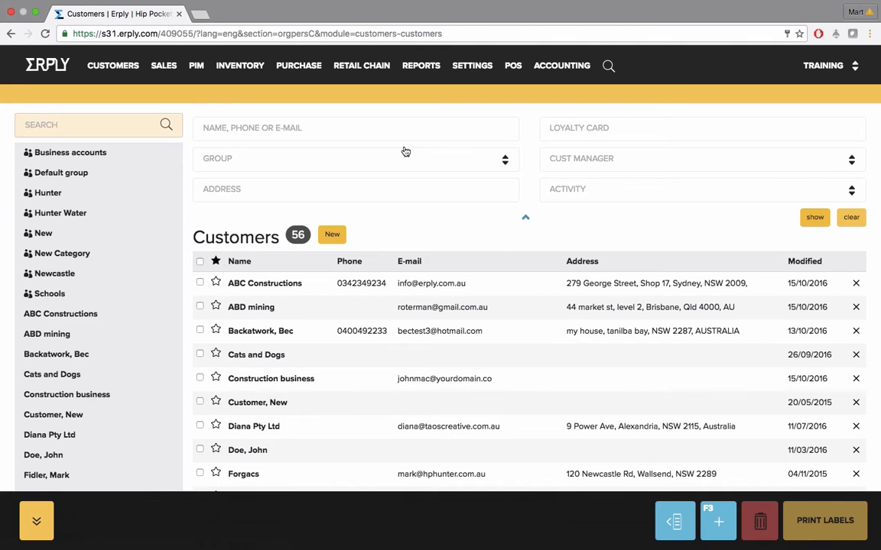
left_click(362, 122)
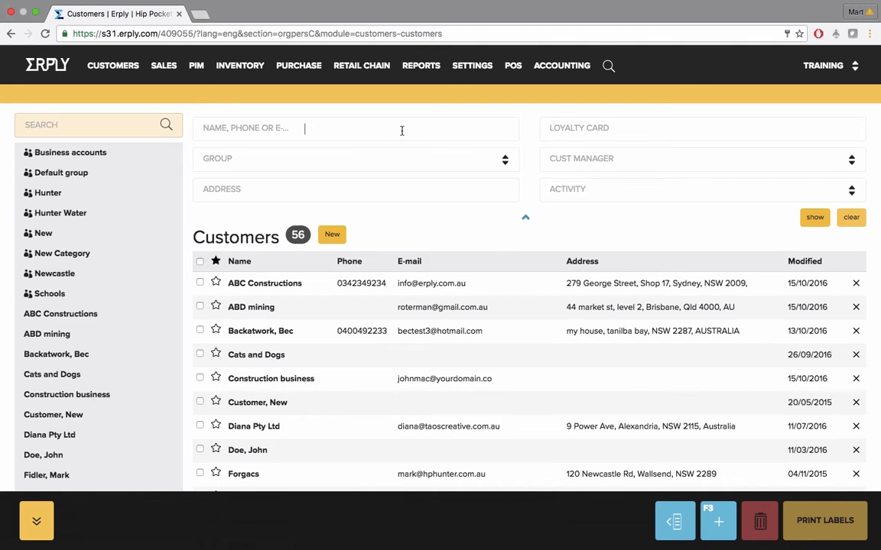
left_click(643, 134)
left_click(402, 127)
left_click(655, 130)
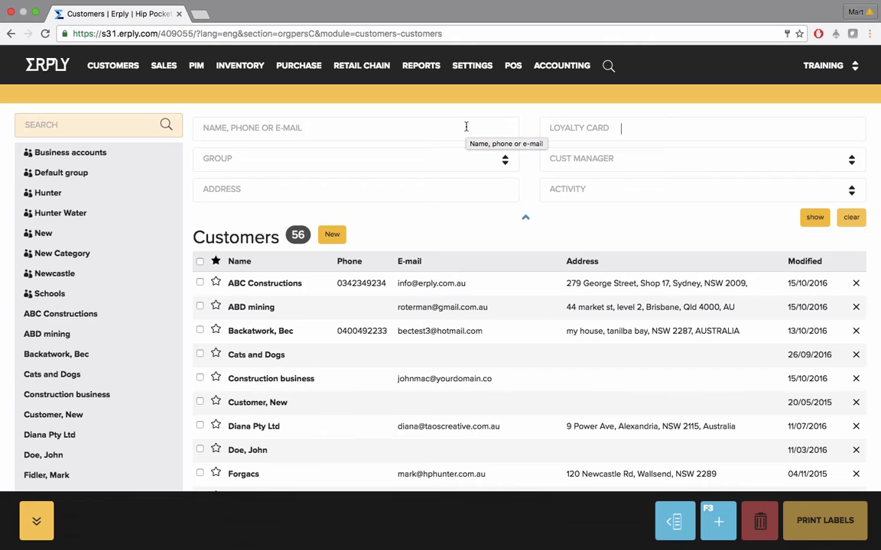
left_click(439, 190)
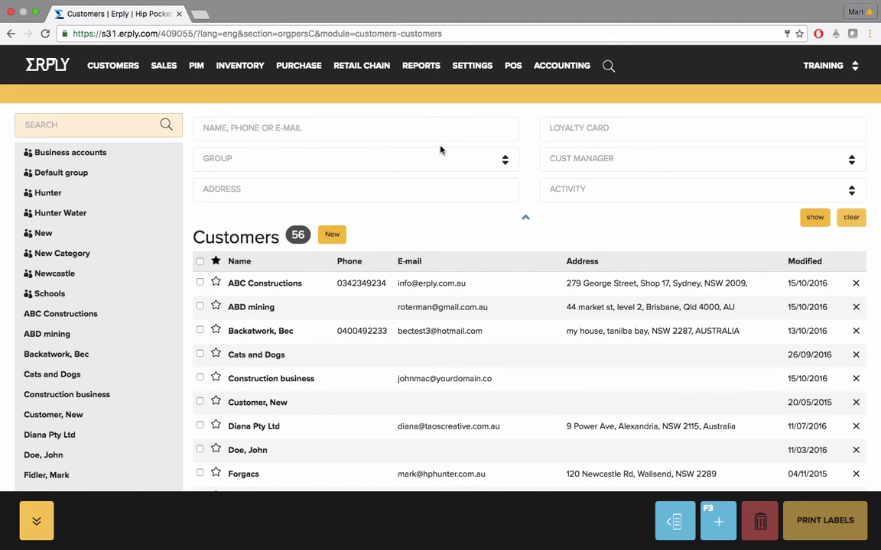
left_click(439, 163)
left_click(423, 129)
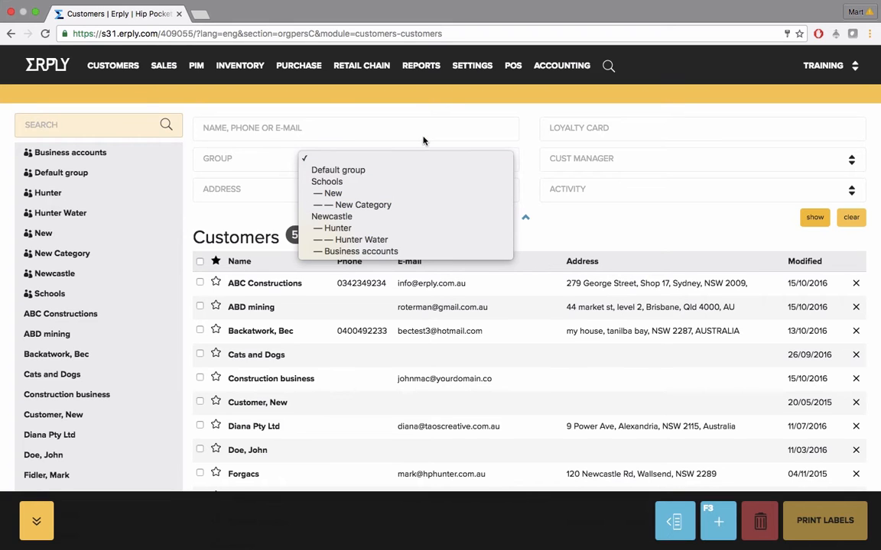
Search customers for 'abc' and open the ABC Constructions record
left_click(423, 131)
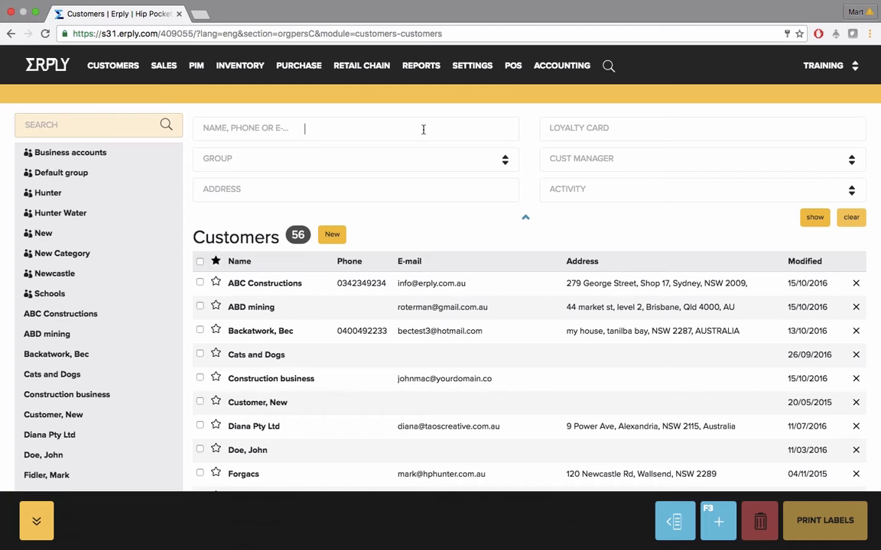
type("abc")
left_click(813, 218)
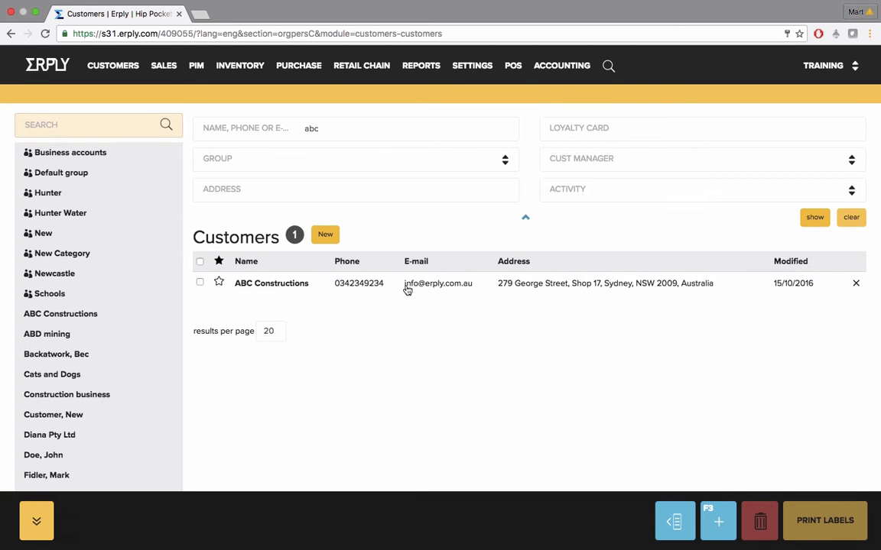
left_click(259, 283)
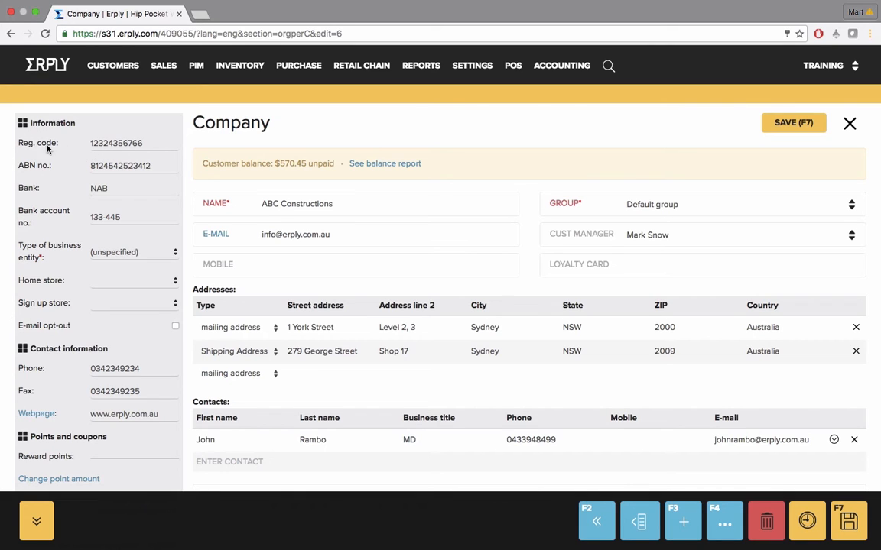
left_click(99, 166)
scroll(114, 325, "down", 2)
scroll(115, 327, "down", 1)
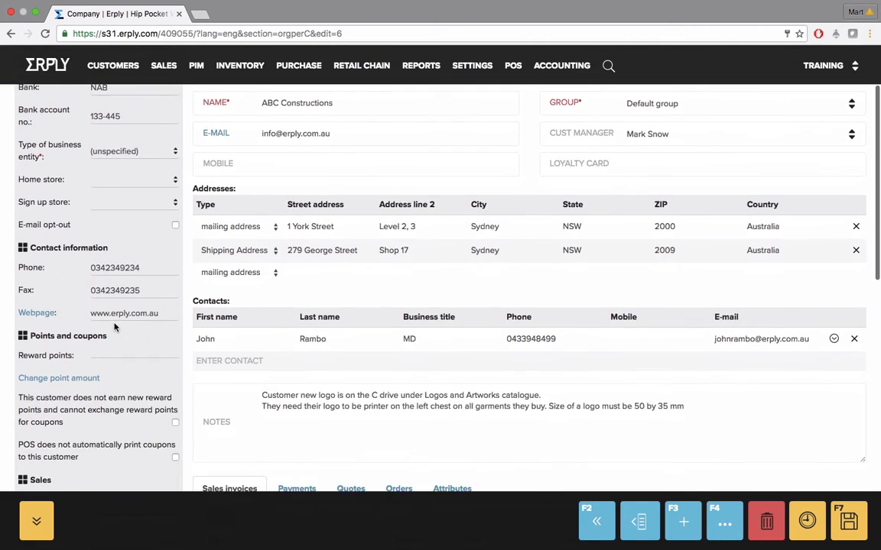
left_click_drag(31, 337, 99, 340)
left_click(101, 357)
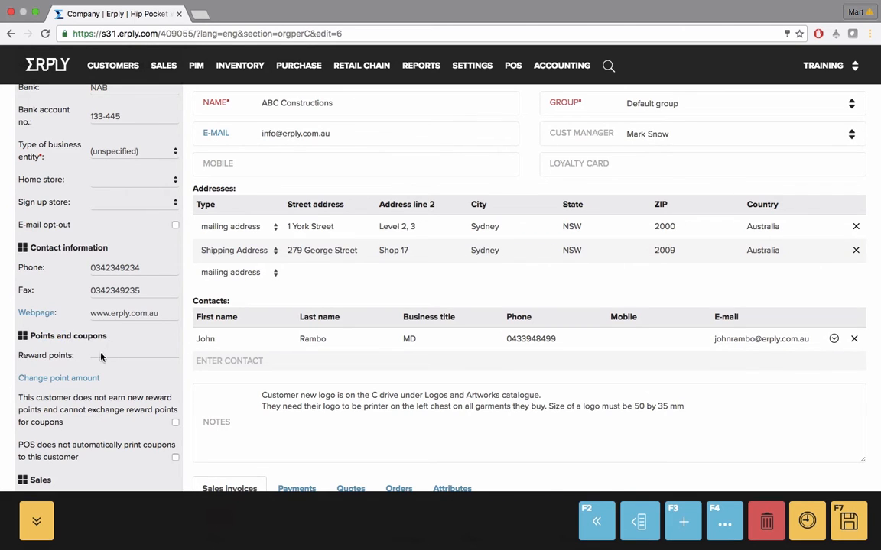
scroll(100, 357, "down", 1)
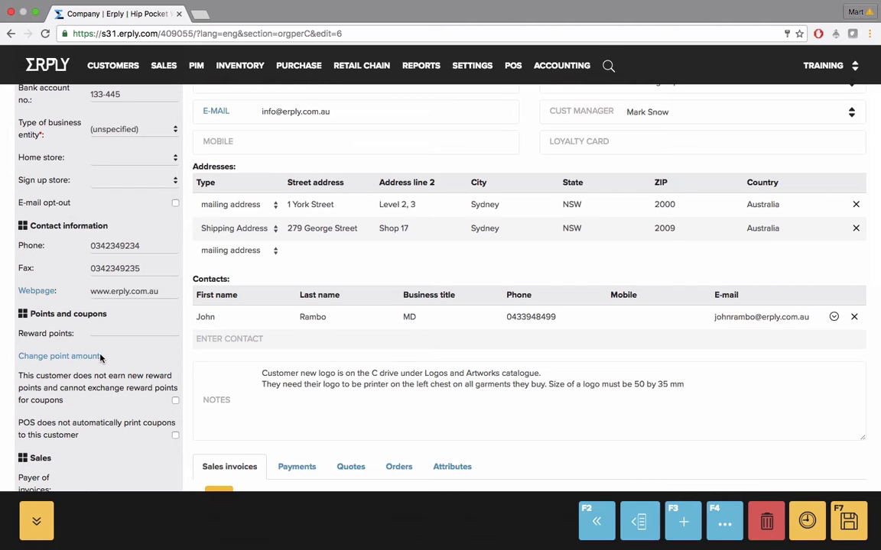
scroll(100, 357, "down", 5)
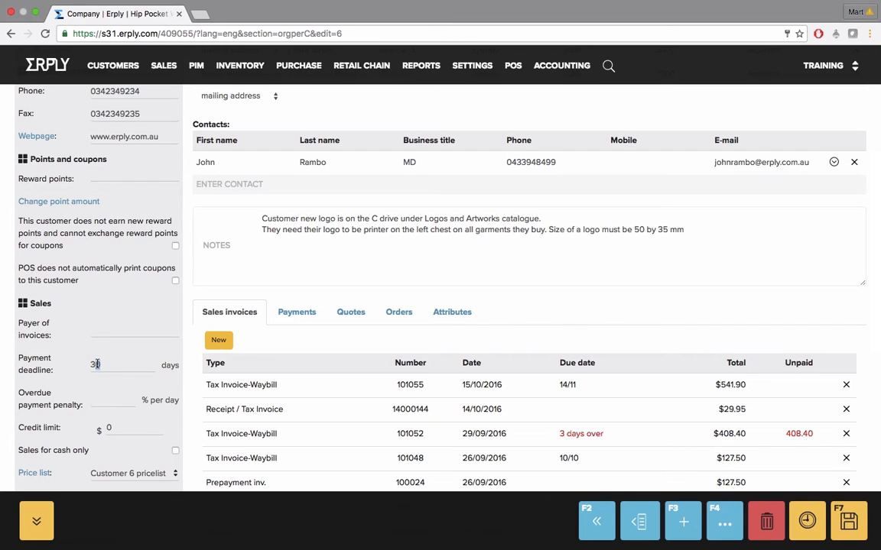
left_click(127, 427)
scroll(127, 428, "down", 2)
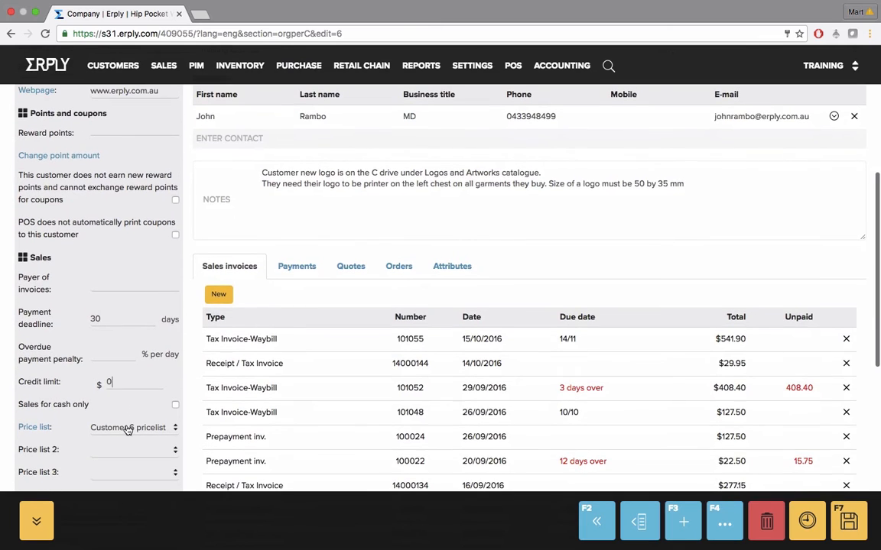
scroll(127, 430, "down", 1)
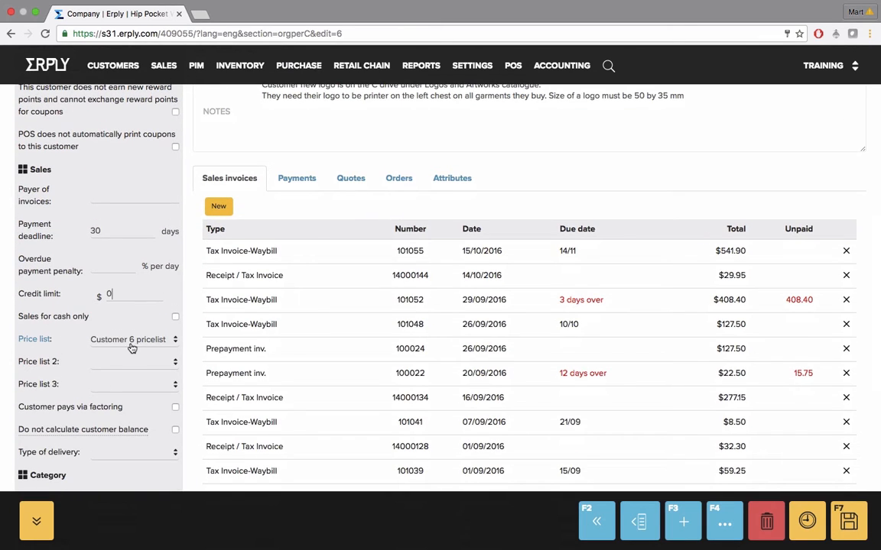
left_click(130, 363)
left_click(74, 381)
left_click(111, 385)
left_click(66, 386)
scroll(112, 370, "down", 3)
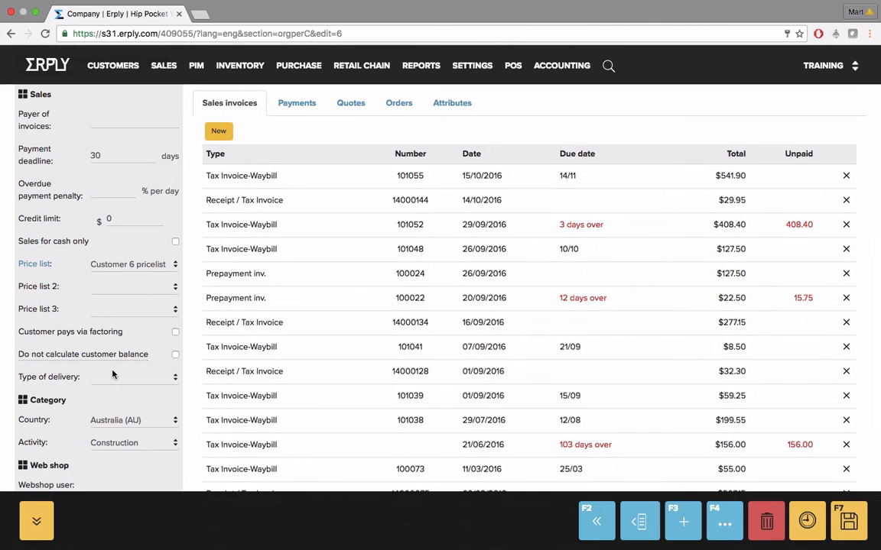
scroll(113, 373, "down", 5)
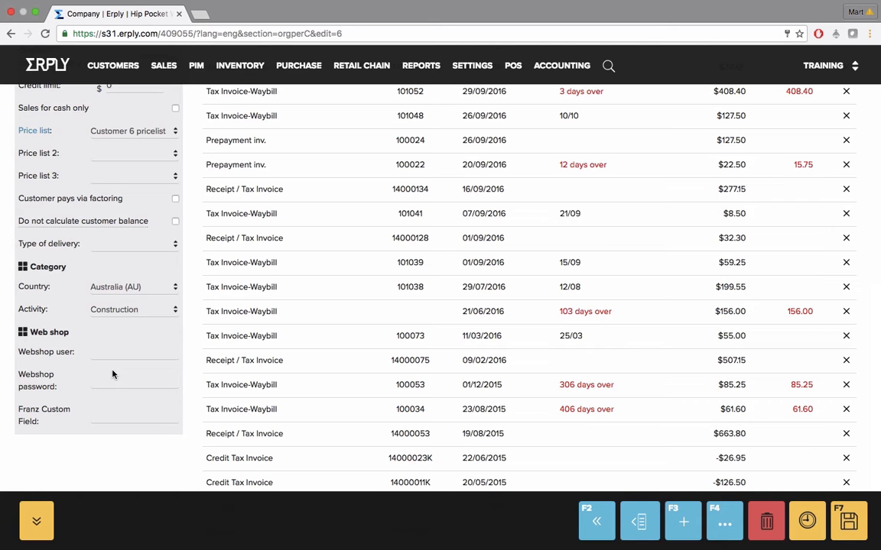
scroll(113, 374, "up", 15)
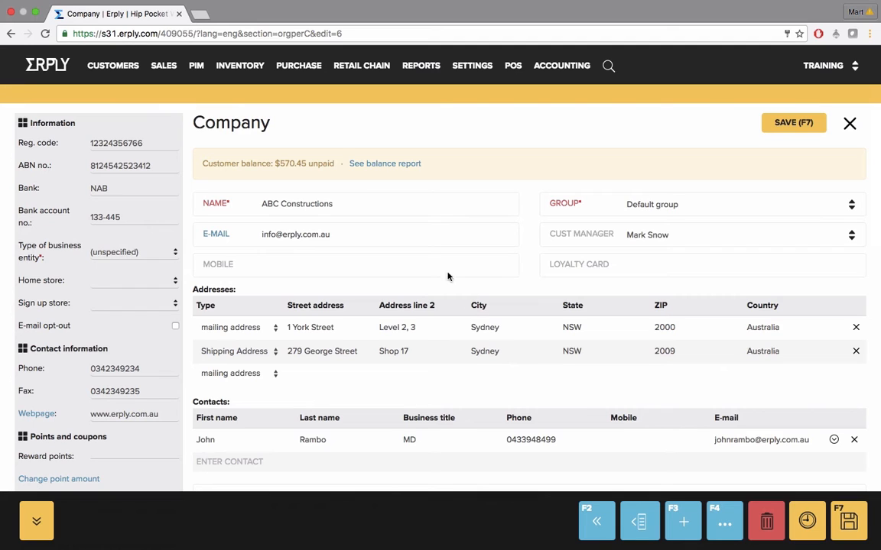
left_click_drag(201, 163, 331, 167)
left_click(331, 168)
left_click_drag(368, 208, 300, 205)
left_click(301, 204)
left_click(344, 234)
key("BackSpace")
key("BackSpace")
type("au")
left_click(649, 263)
type("66788")
left_click_drag(203, 203, 224, 207)
left_click_drag(550, 203, 574, 207)
left_click(575, 206)
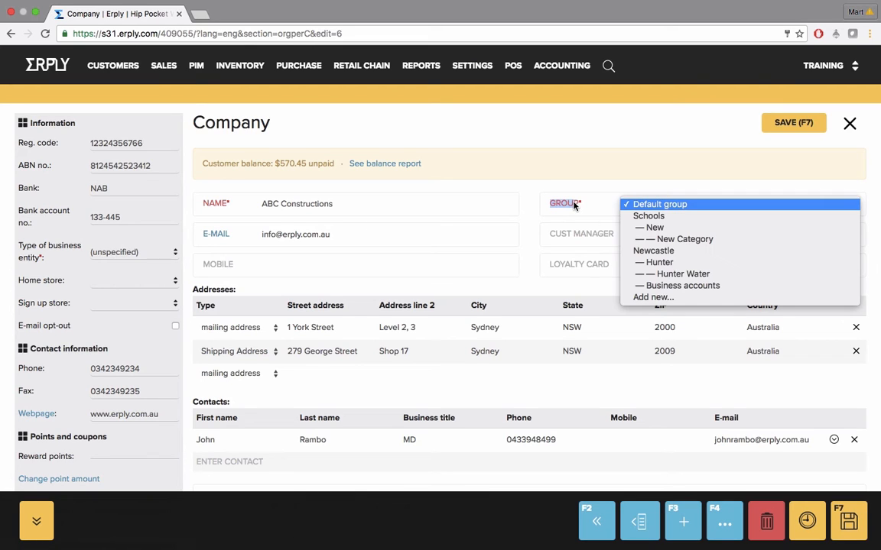
left_click(285, 234)
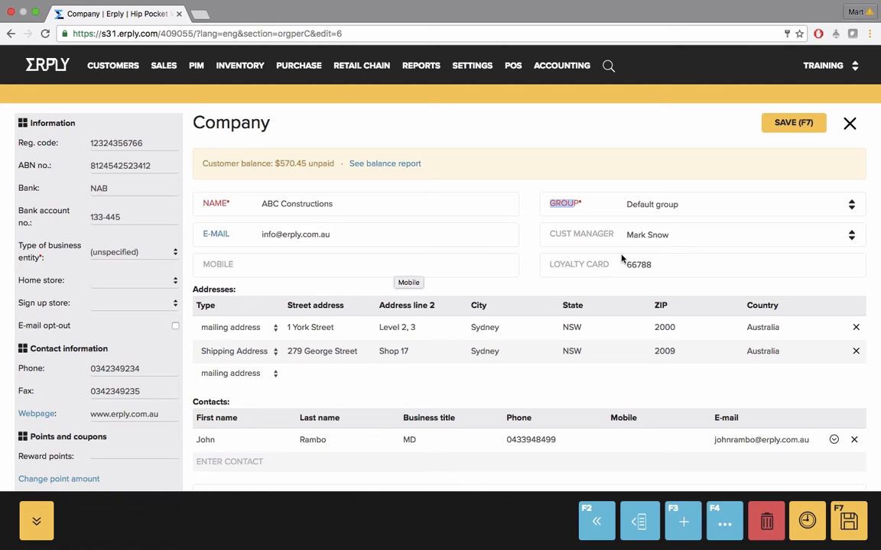
left_click(649, 263)
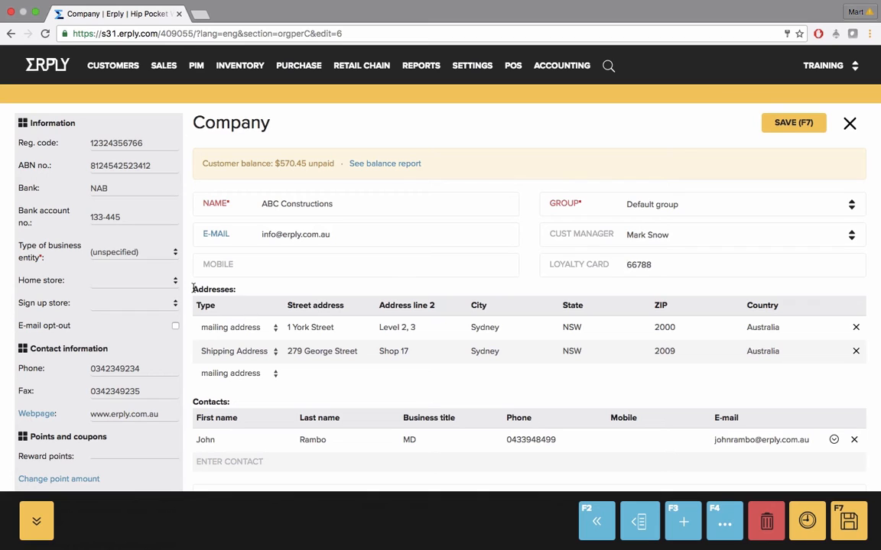
left_click_drag(192, 289, 237, 289)
left_click(239, 289)
left_click(301, 374)
left_click(407, 367)
left_click(480, 375)
Highlight the Contacts and notes text, then scroll down to the Sales invoices table
scroll(451, 386, "down", 3)
left_click_drag(202, 279, 230, 284)
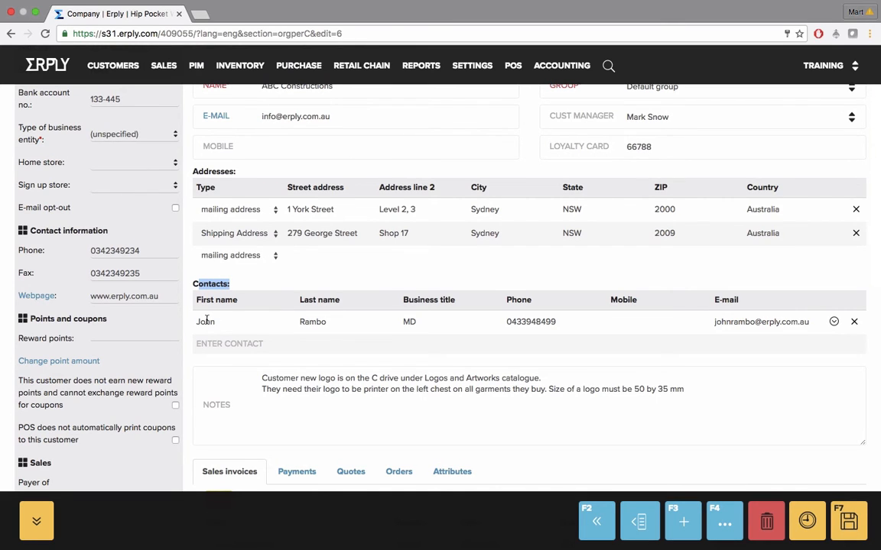
left_click_drag(203, 322, 223, 322)
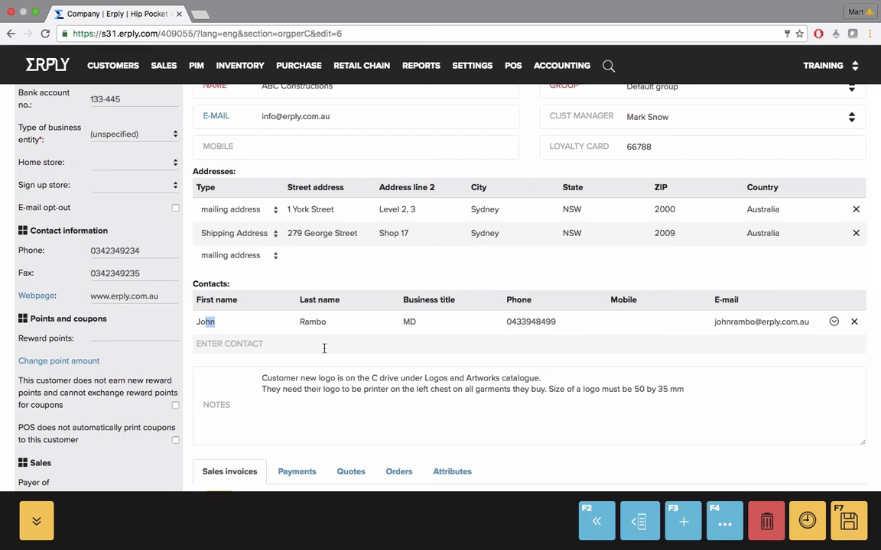
left_click(298, 355)
left_click_drag(271, 377, 362, 391)
left_click(363, 392)
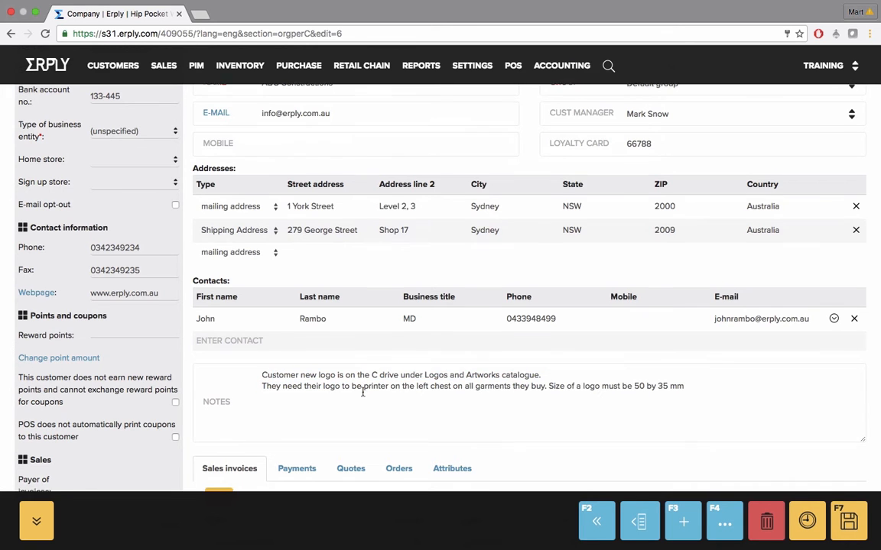
scroll(362, 391, "down", 1)
scroll(362, 392, "down", 5)
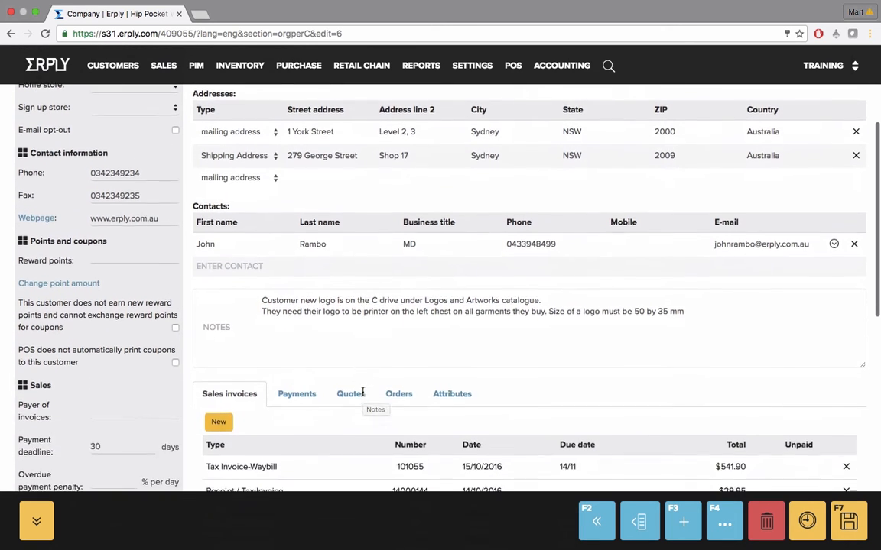
scroll(362, 391, "down", 2)
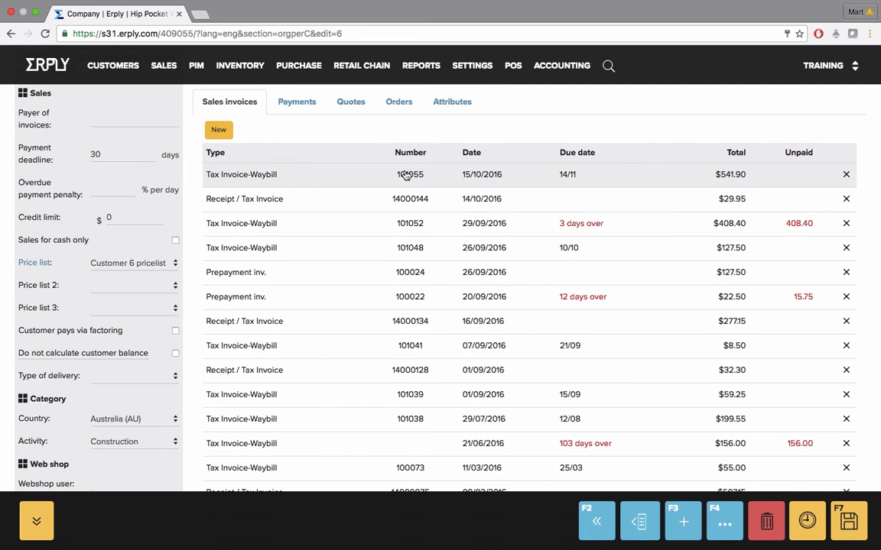
Preview the sales invoices, then show the customer's Payments list
mouse_move(406, 175)
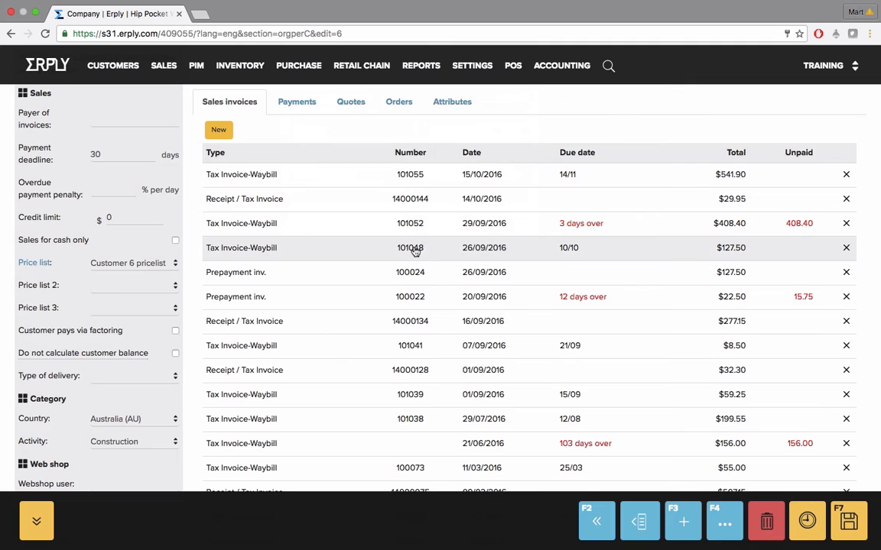
mouse_move(415, 251)
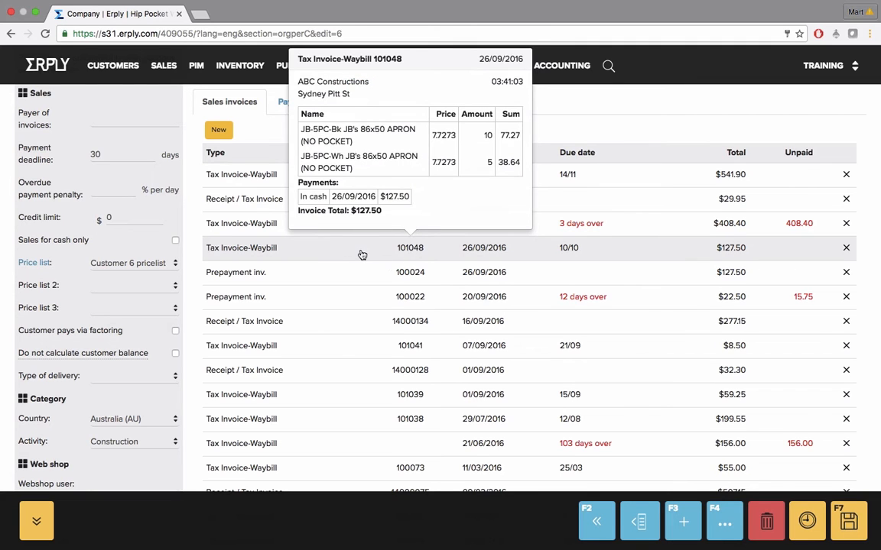
scroll(356, 254, "up", 1)
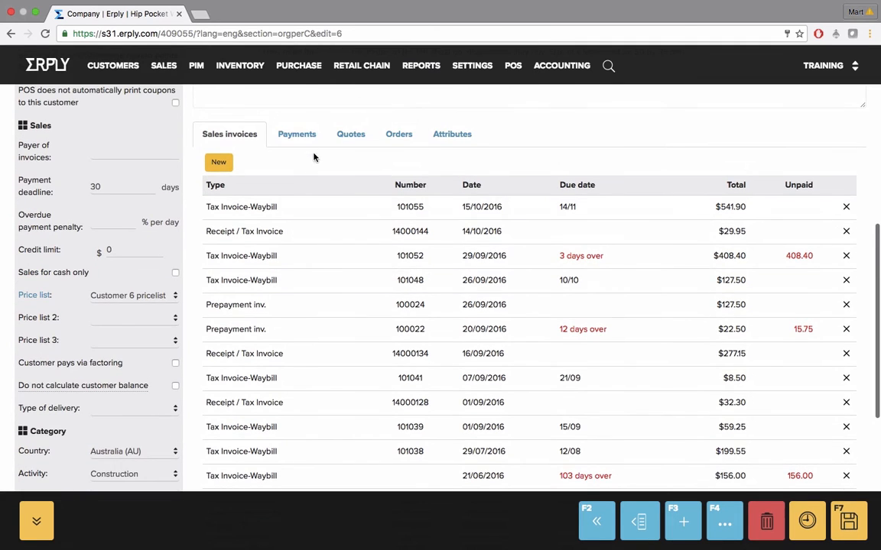
left_click(300, 138)
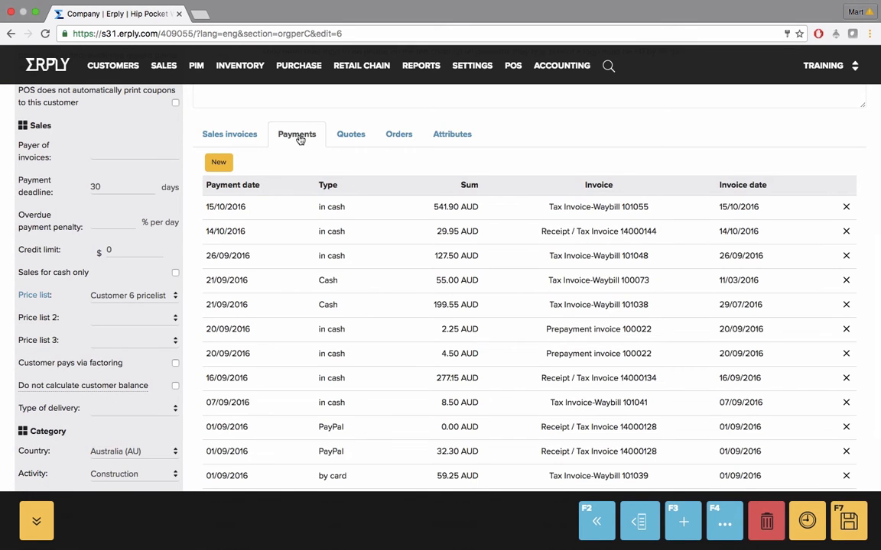
scroll(300, 139, "down", 1)
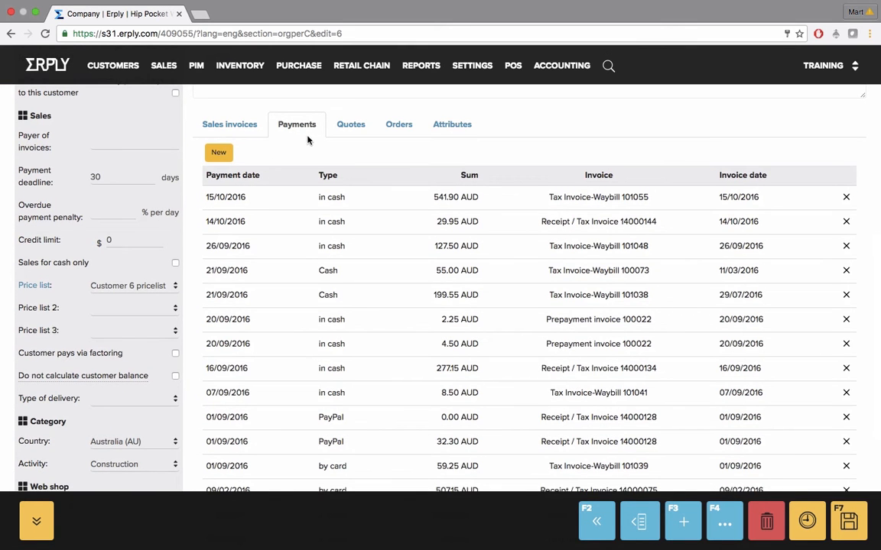
Show the Quotes and Orders lists, then the customer's custom Attributes
left_click(353, 129)
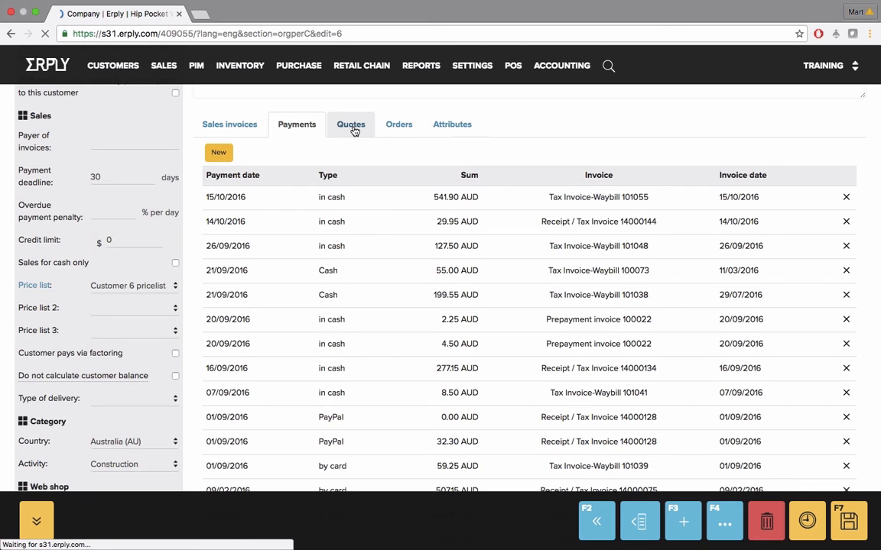
left_click(400, 129)
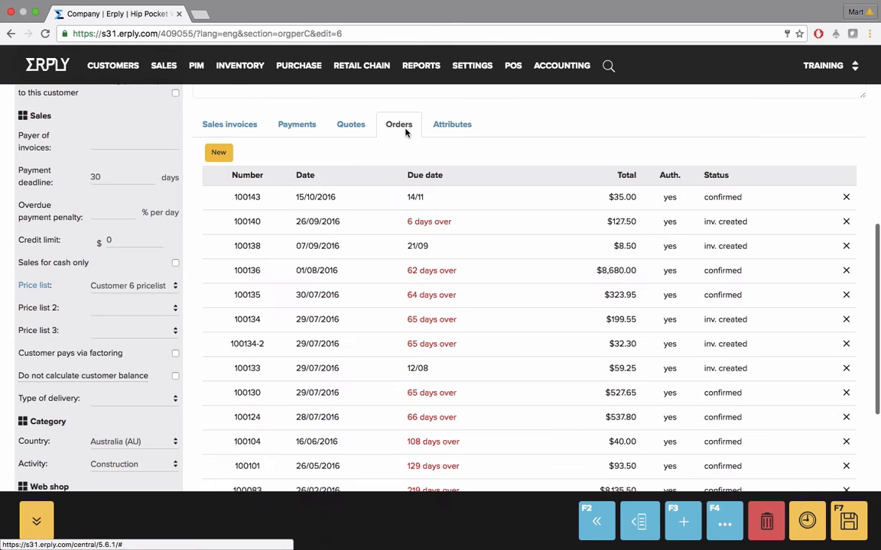
left_click(457, 130)
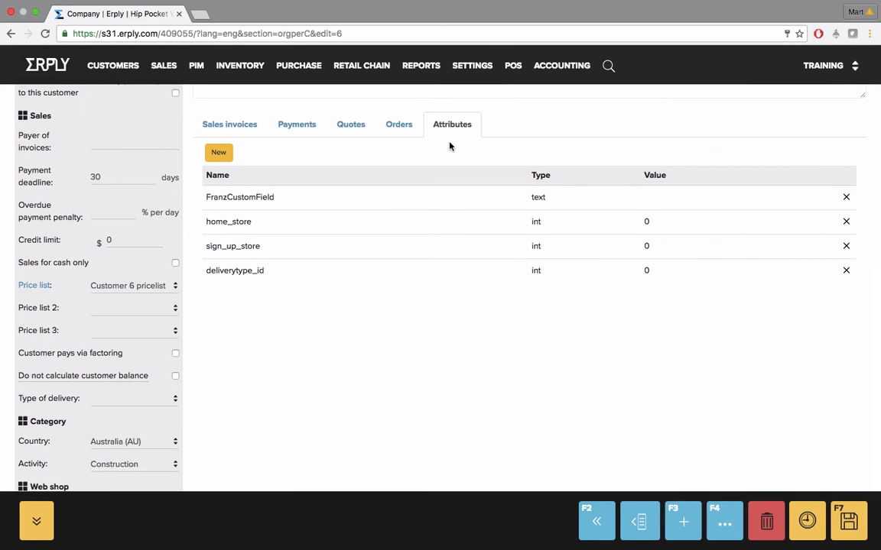
scroll(450, 151, "down", 3)
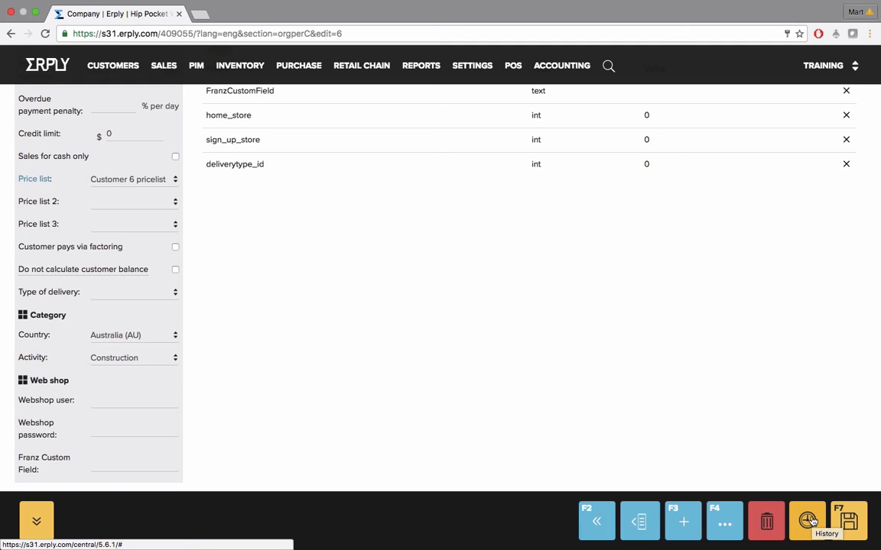
Start deleting the customer but cancel, then open and close the F4 More reports list
left_click(766, 521)
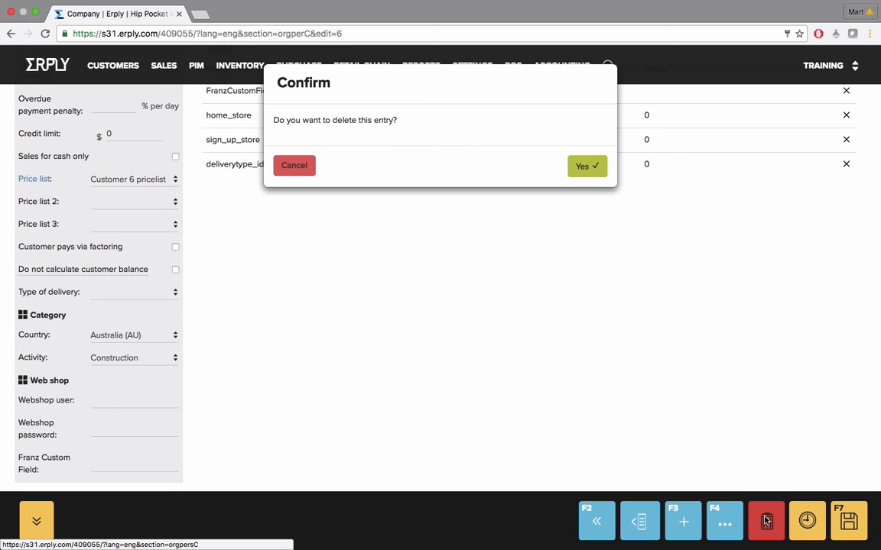
left_click(299, 166)
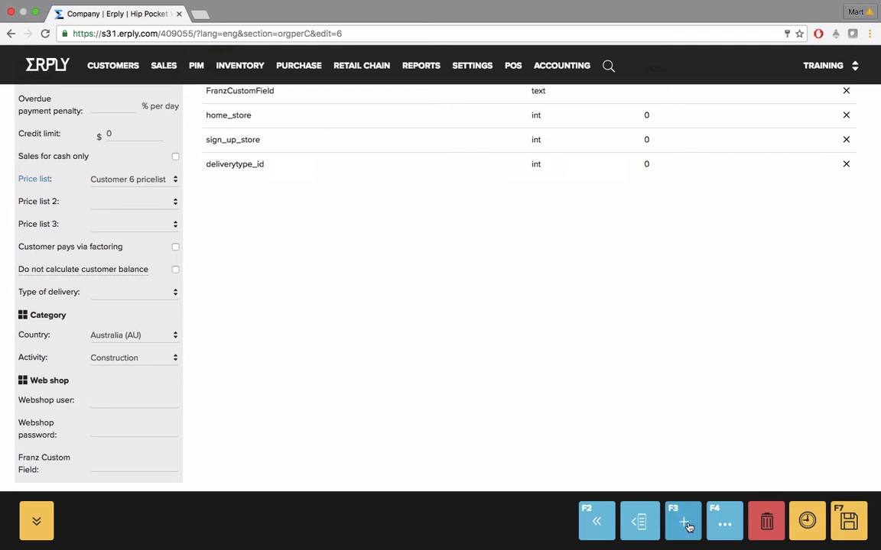
left_click(730, 529)
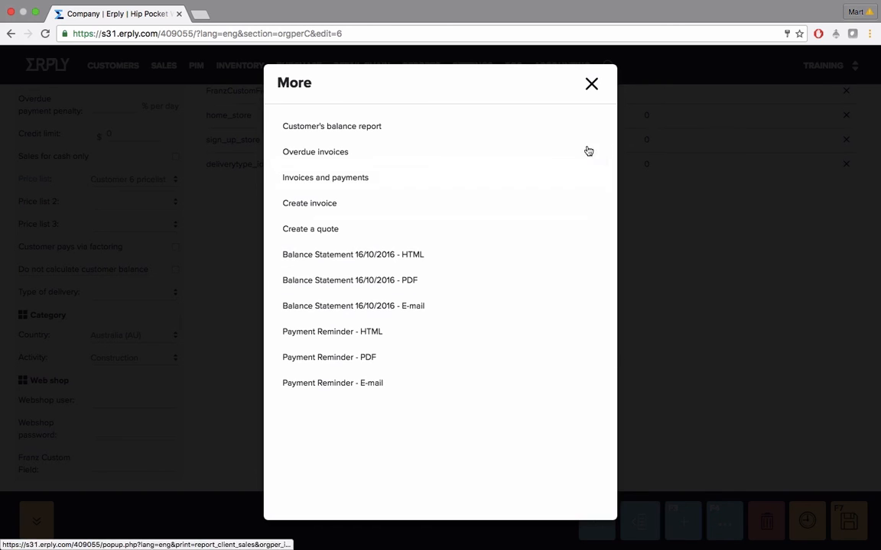
left_click(591, 83)
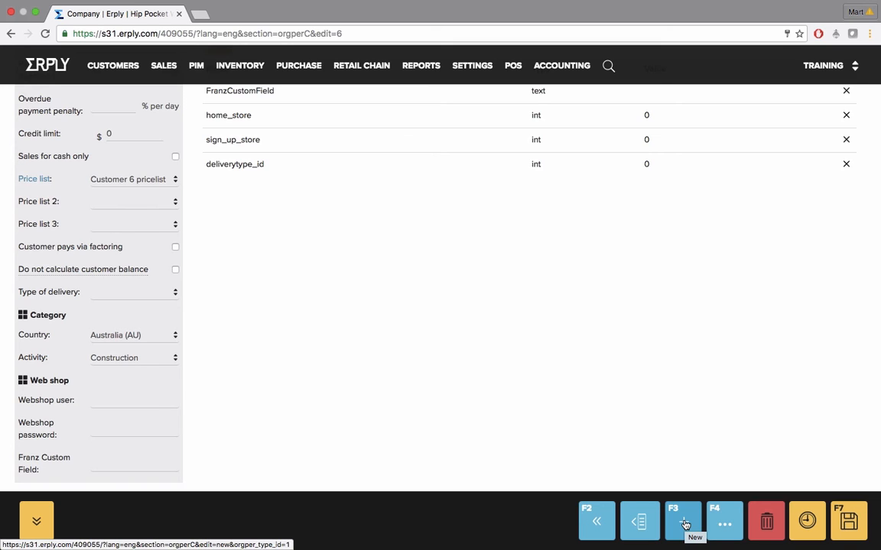
Hide and restore the side panel, then go back with F2 « to the filtered customers list
left_click(641, 523)
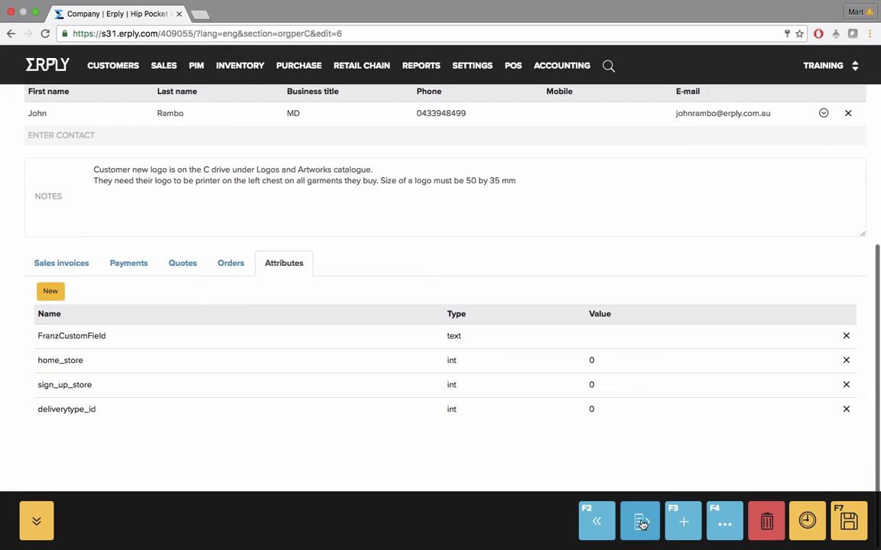
left_click(641, 523)
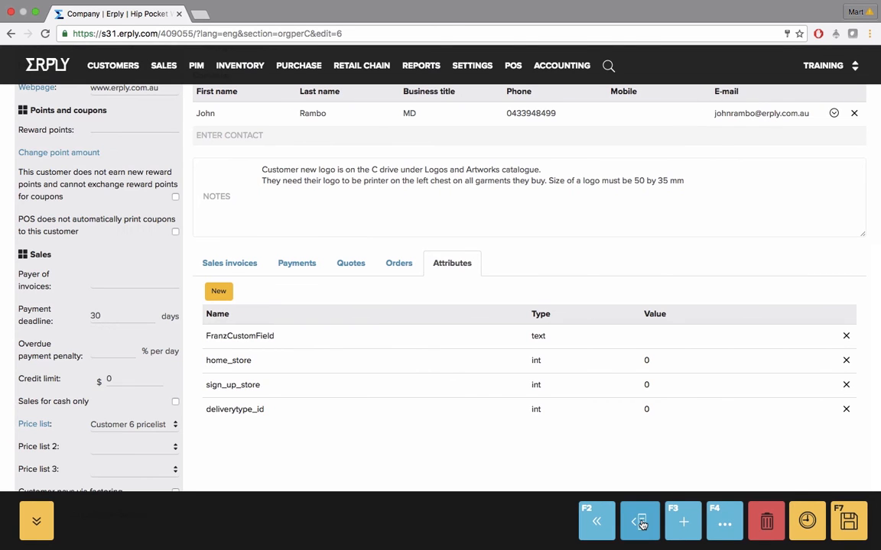
left_click(595, 523)
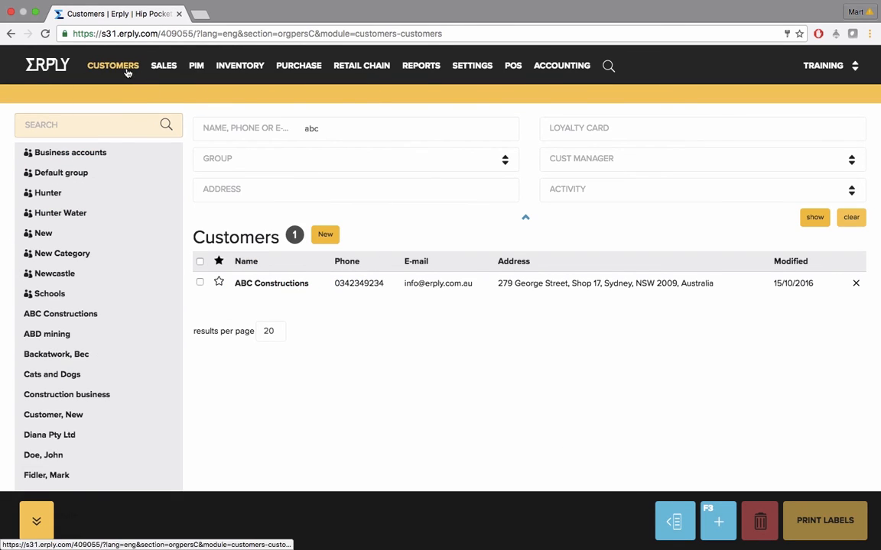
Open the customer import-from-TXT page, then Customers > Export customers..
mouse_move(114, 66)
left_click(269, 92)
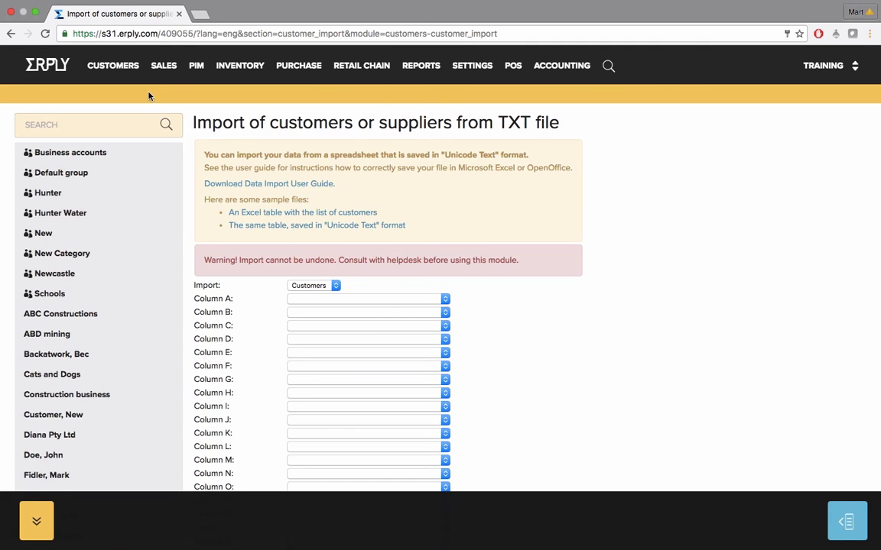
mouse_move(122, 69)
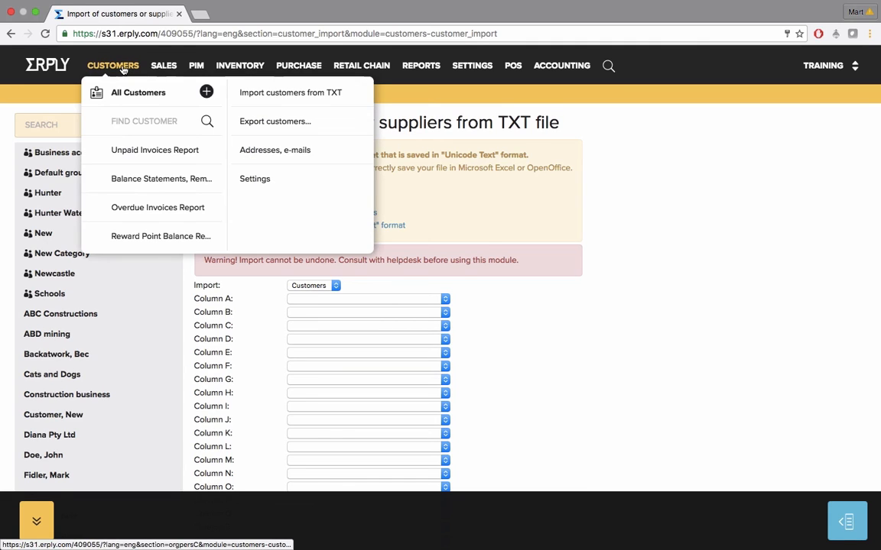
left_click(271, 124)
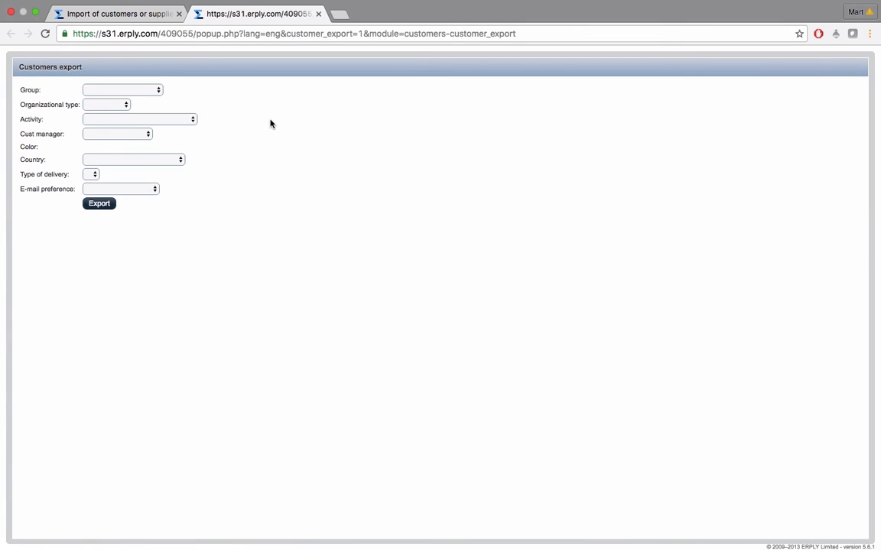
Leave the Group, Organizational type and Activity export filters blank
left_click(142, 91)
left_click(141, 90)
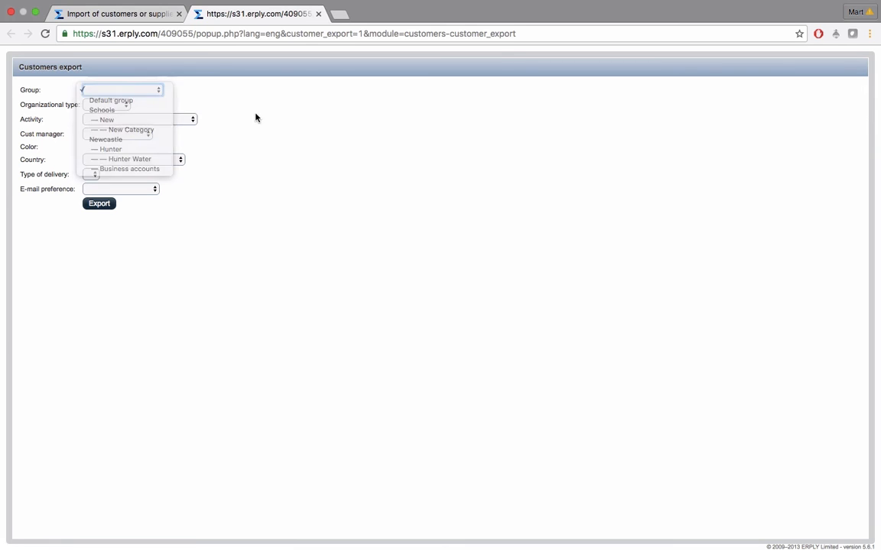
left_click(127, 106)
left_click(193, 120)
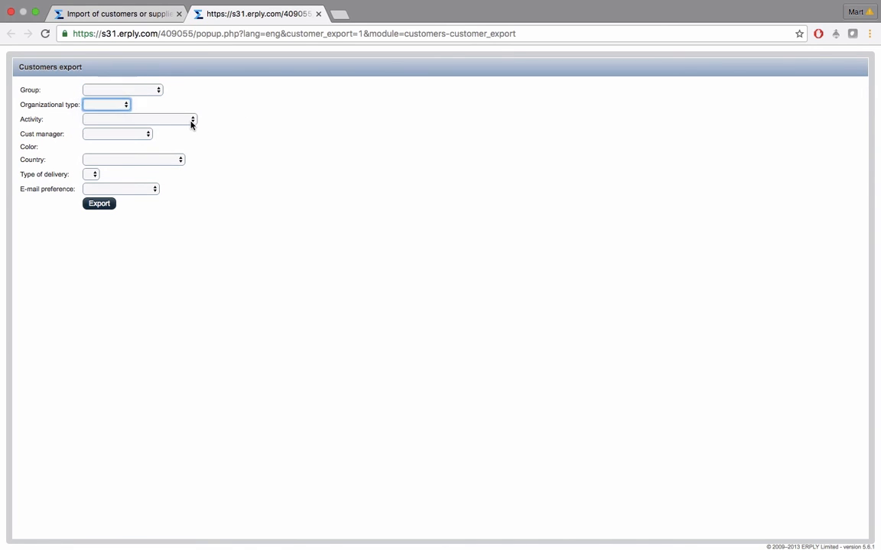
left_click(192, 120)
left_click(248, 144)
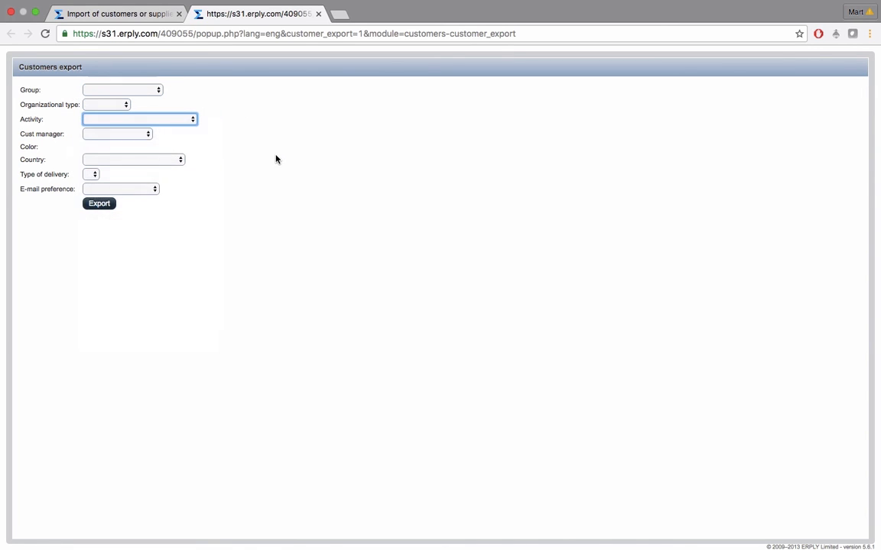
Export all customers to an .xls file and close the export tab
left_click(97, 205)
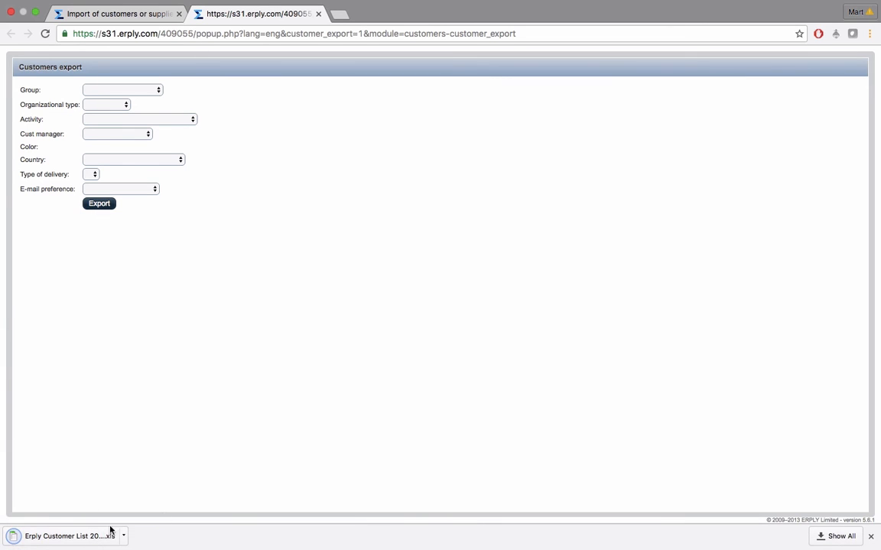
left_click(869, 536)
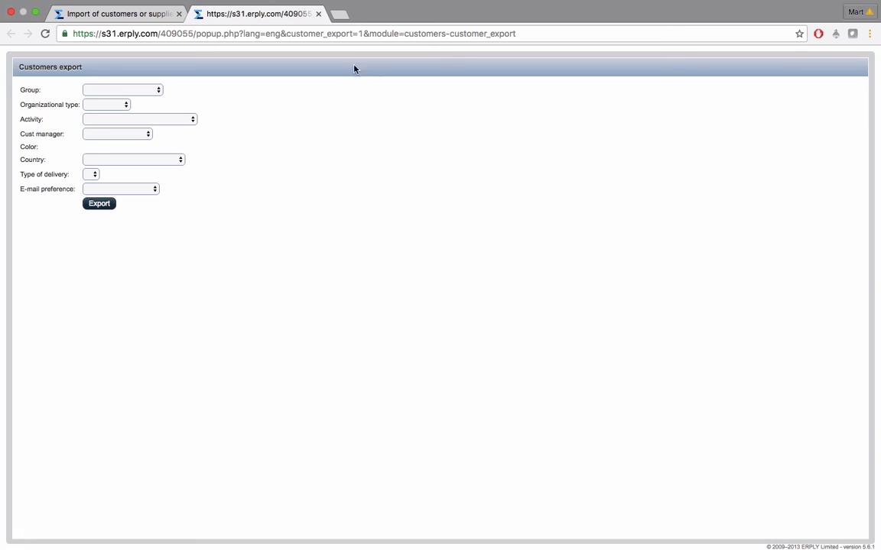
left_click(318, 14)
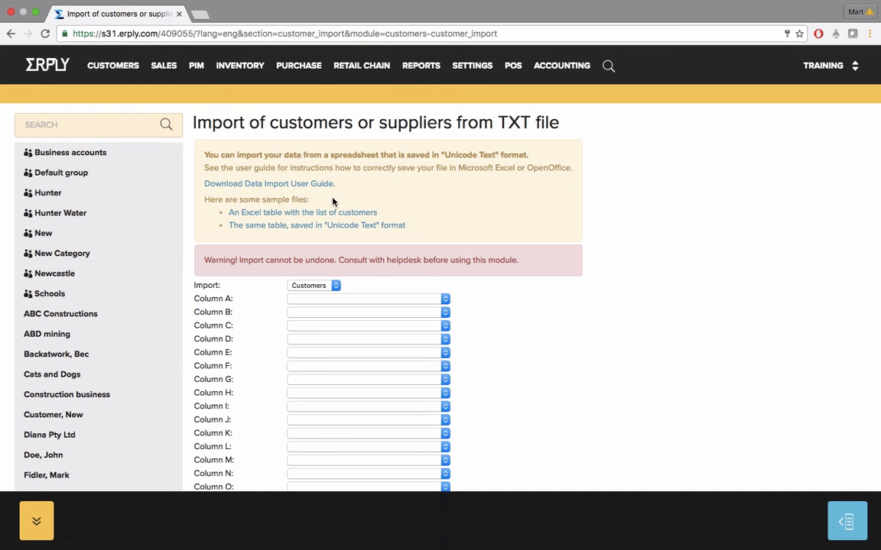
View the CRM reports page (Addresses, e-mails), then go to the Customer groups settings
mouse_move(131, 67)
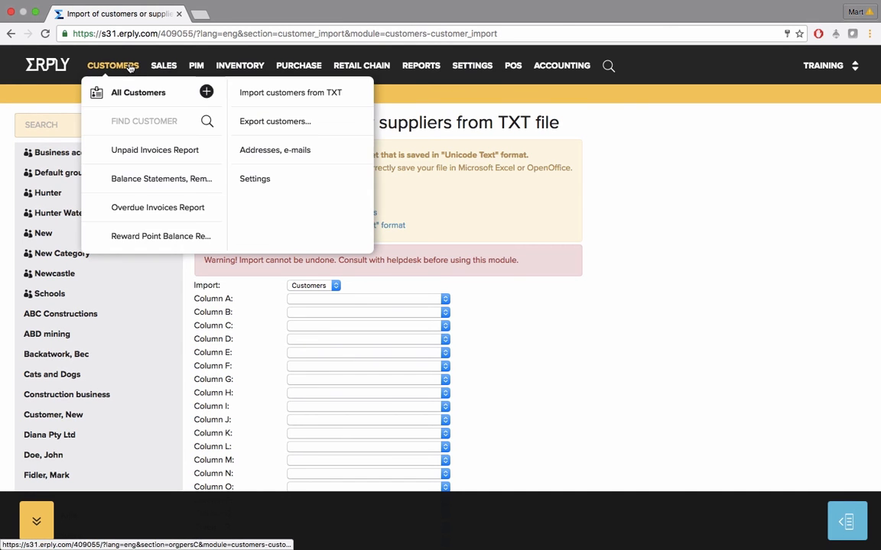
left_click(275, 150)
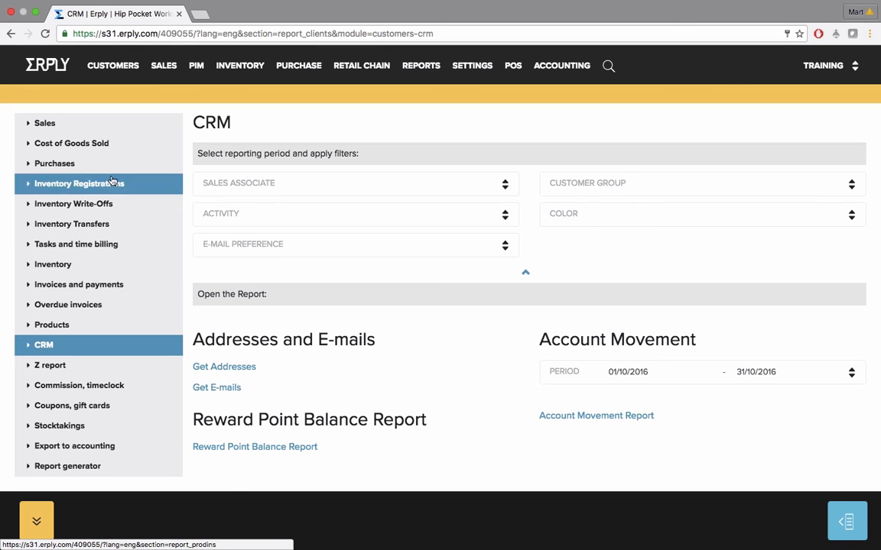
mouse_move(113, 67)
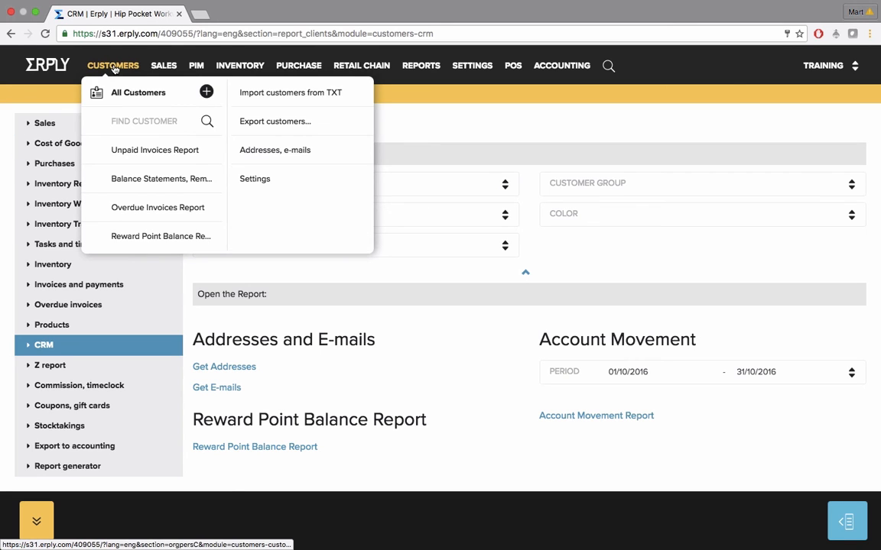
left_click(261, 182)
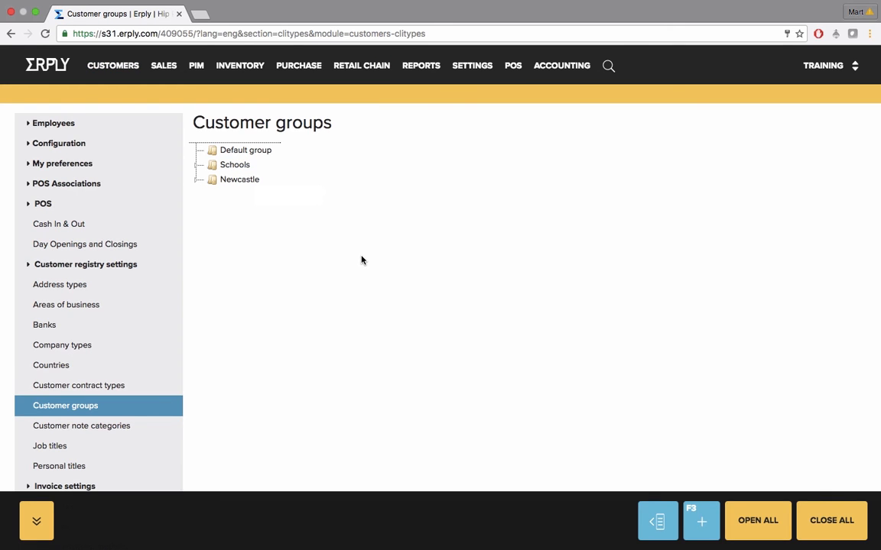
Add a subgroup named New Category under Default group
right_click(237, 156)
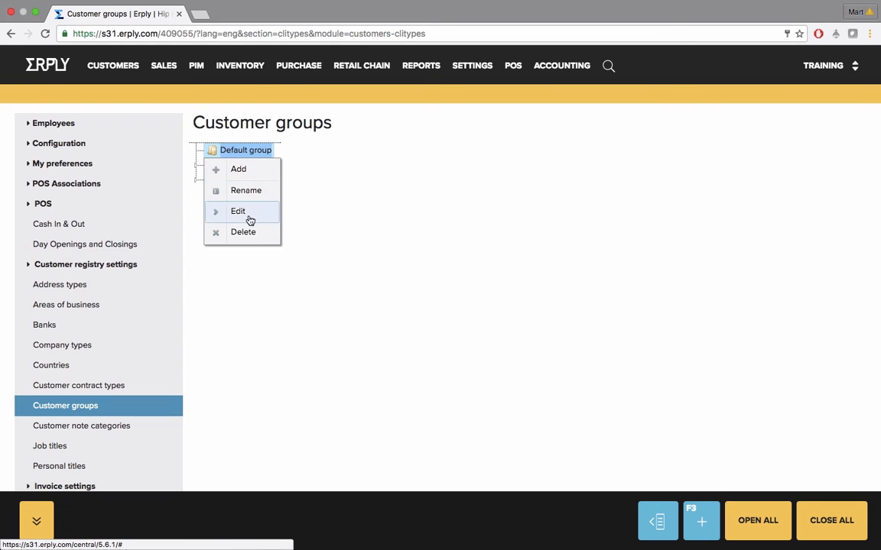
left_click(251, 175)
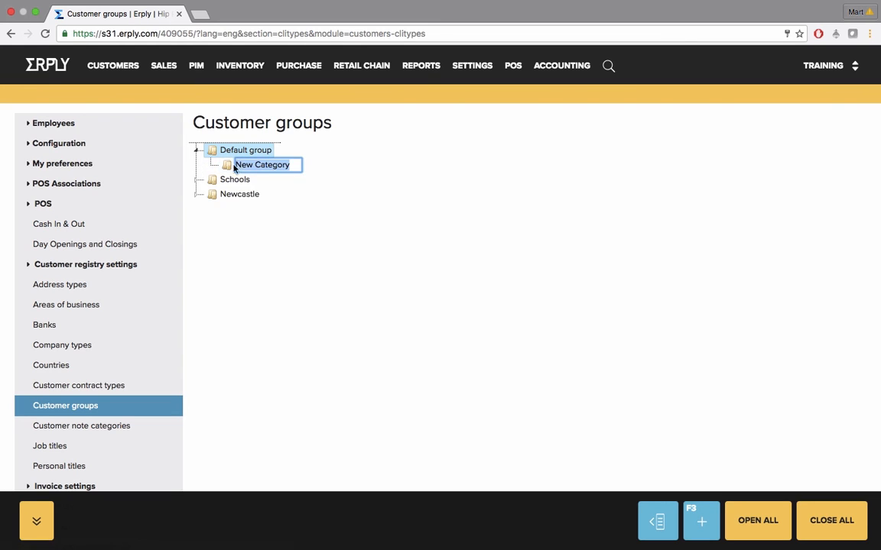
left_click(355, 210)
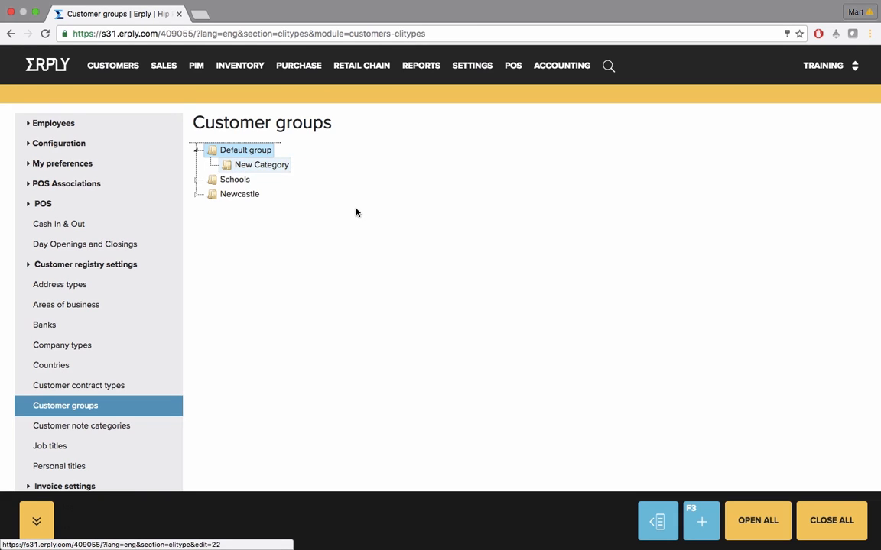
Move the New group from Schools into New Category, then move the nested New Category directly under Default group
left_click(197, 180)
left_click_drag(238, 195, 256, 165)
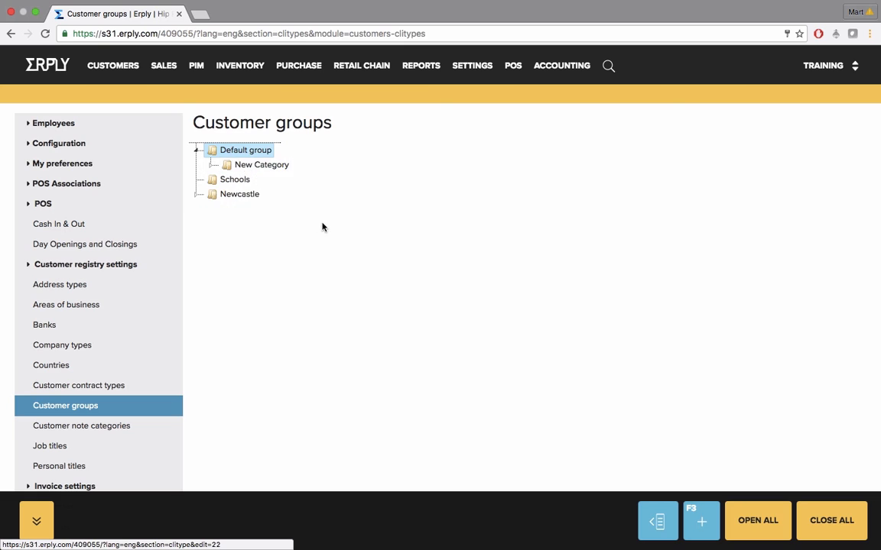
left_click(211, 165)
left_click(225, 180)
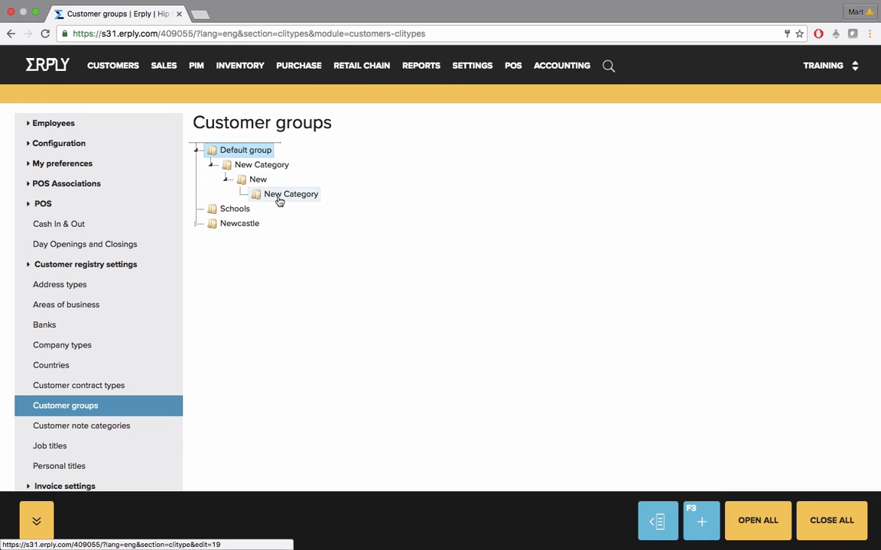
left_click_drag(279, 197, 220, 147)
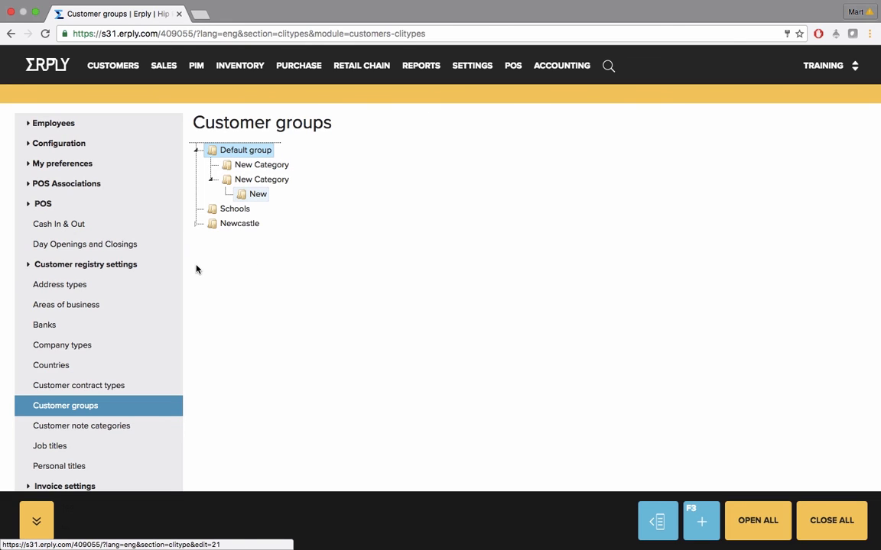
left_click(89, 286)
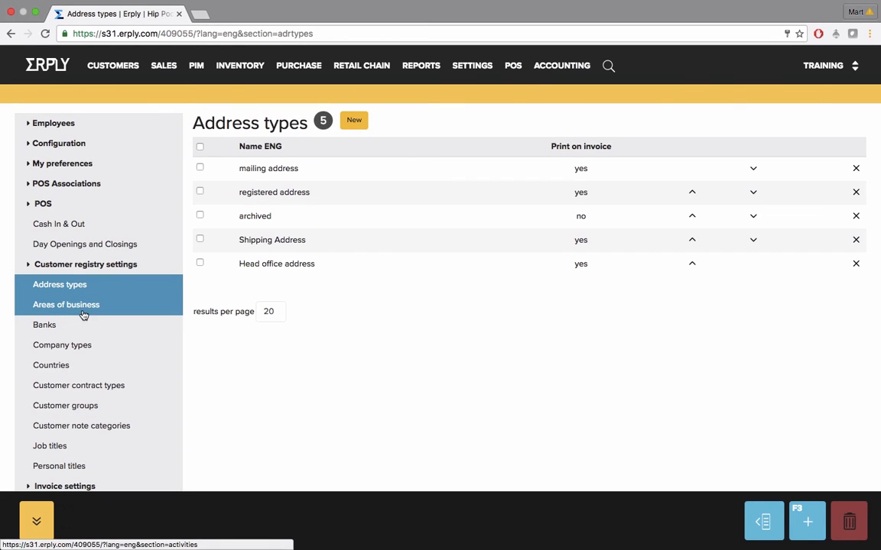
Review the Areas of business (22), Banks (empty), Company types and Countries registry lists
left_click(82, 308)
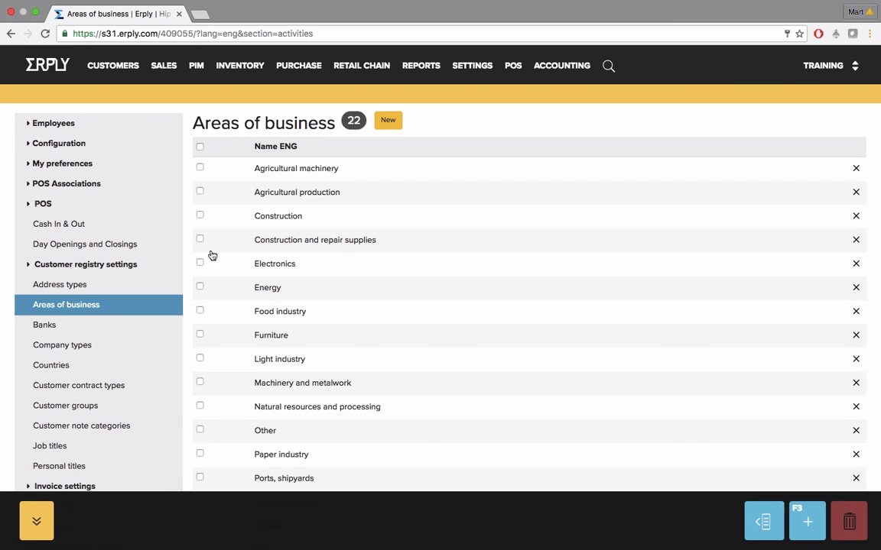
left_click(55, 327)
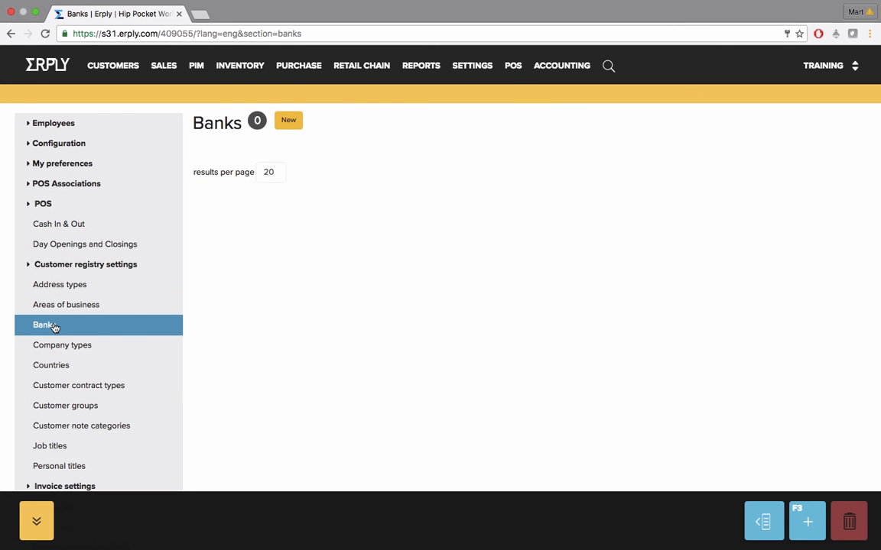
left_click(57, 348)
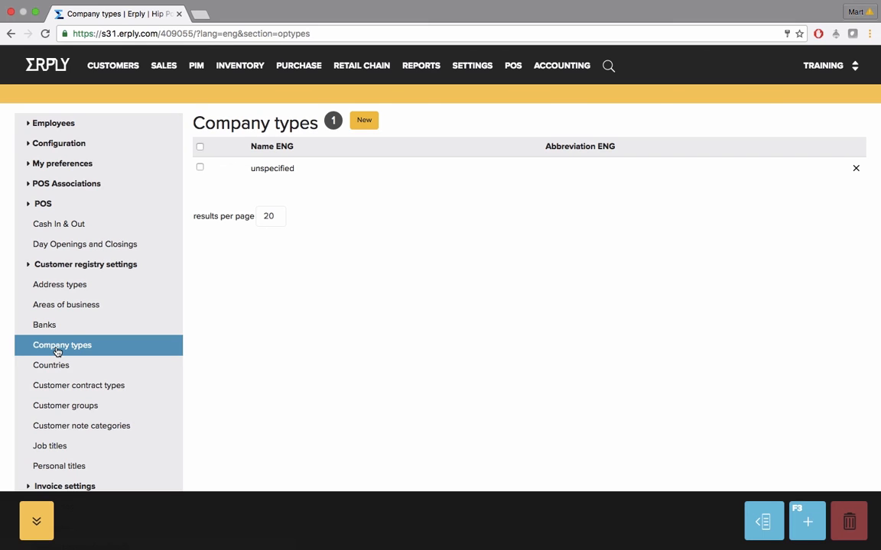
left_click(51, 366)
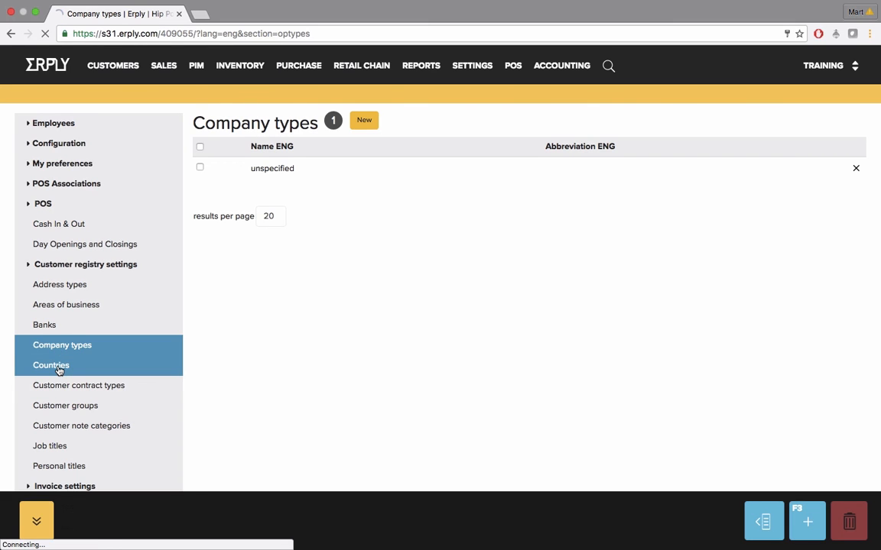